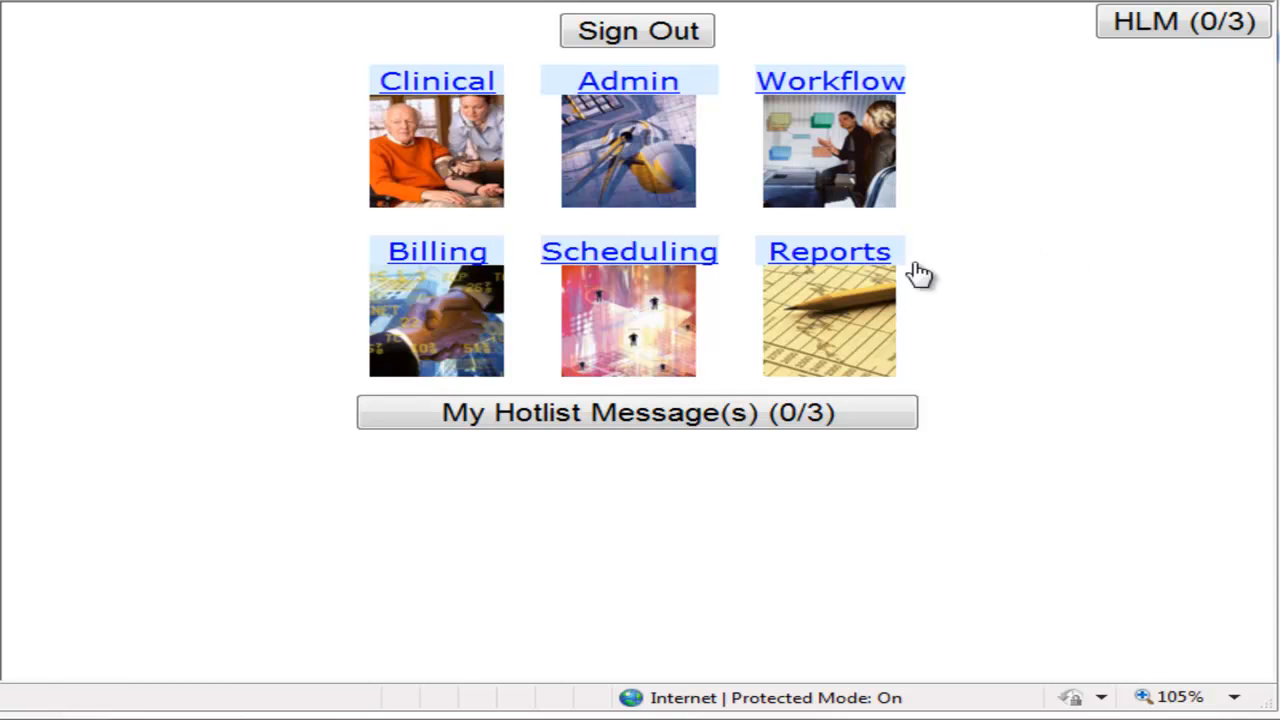
# Open the Export SJ Transactions grid from the Export Grids group of the Reports module.
pyautogui.click(855, 303)
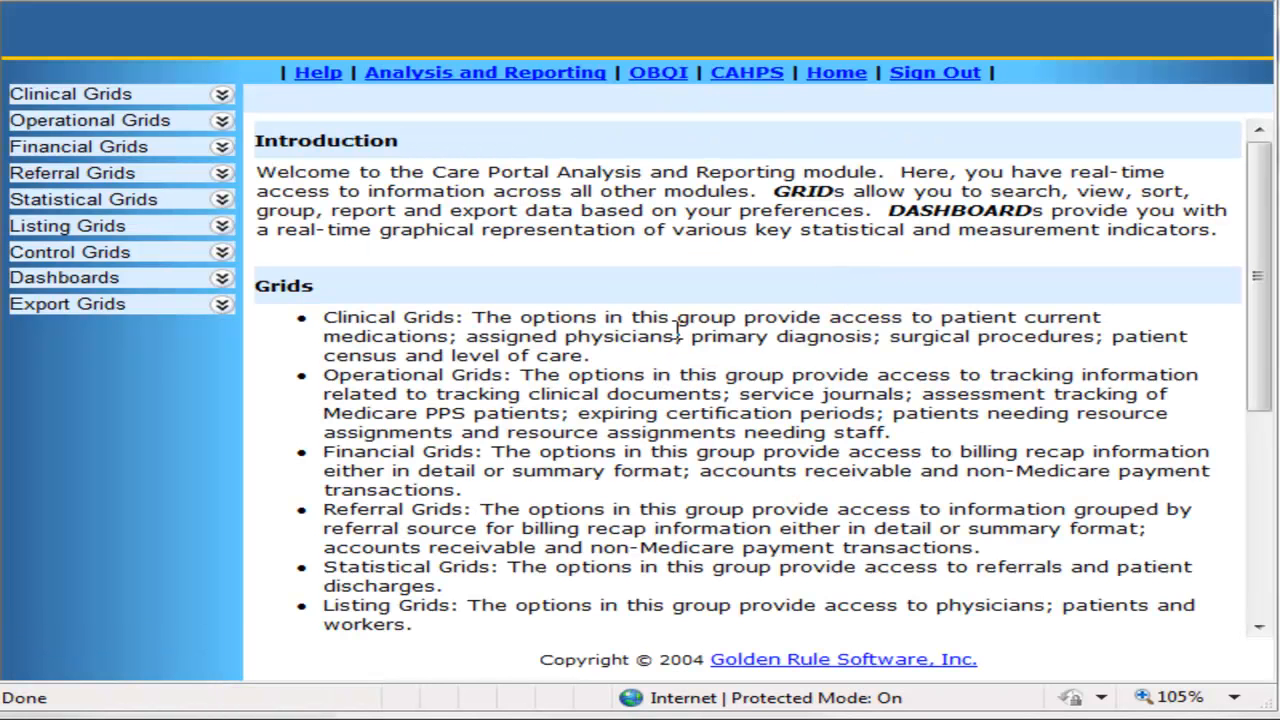
pyautogui.click(95, 310)
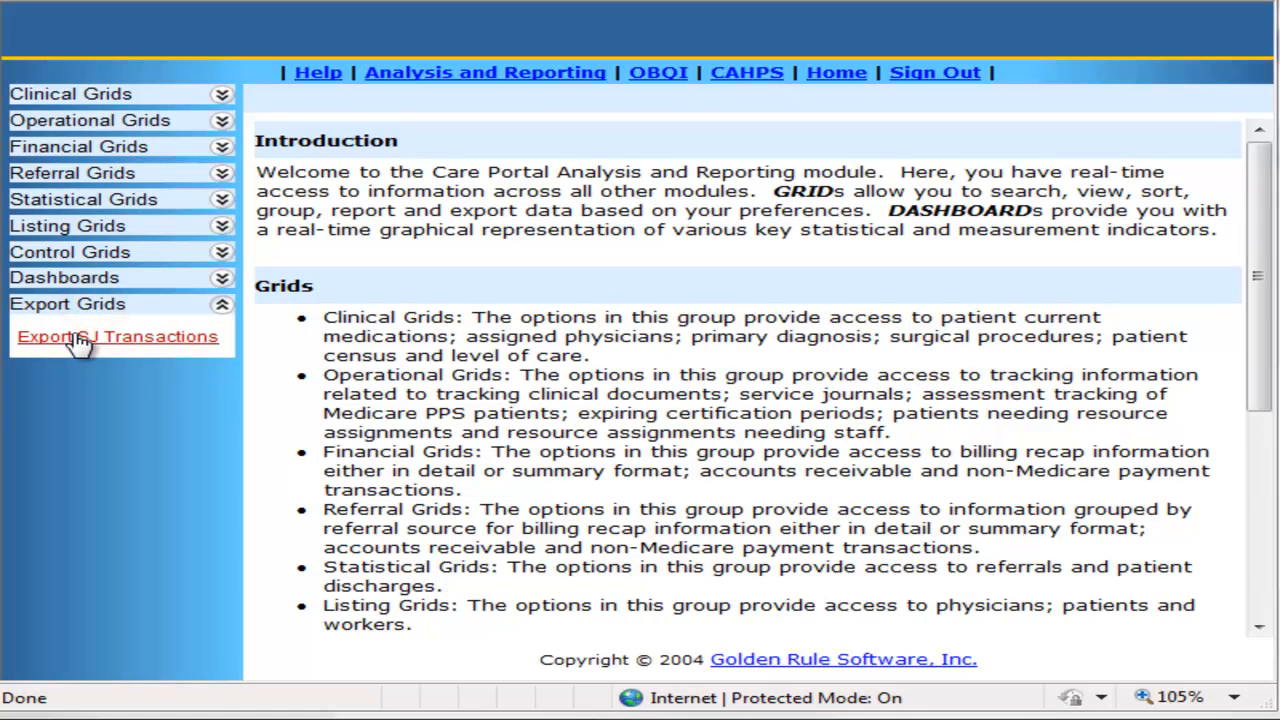
pyautogui.click(80, 338)
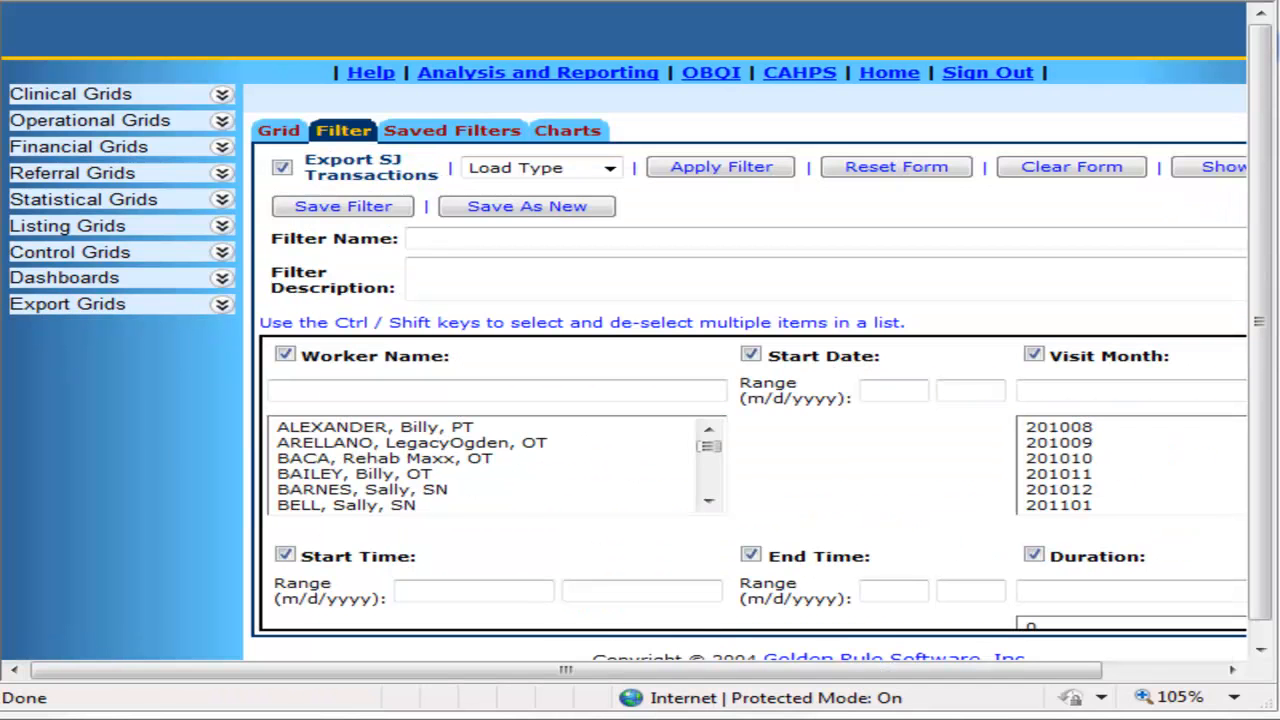
# Set the Start Date filter range to 2/1/2011 through 2/15/2011.
pyautogui.click(889, 391)
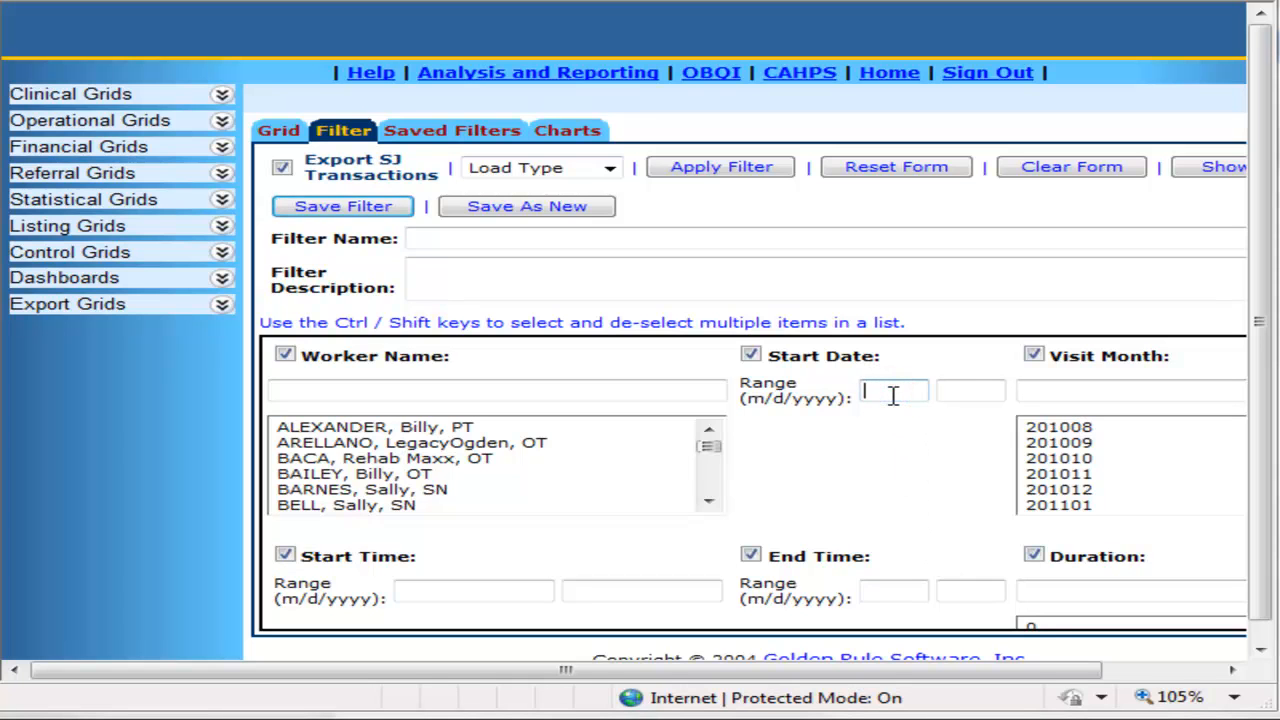
pyautogui.write('2/1/2011')
pyautogui.press('Tab')
pyautogui.write('2/15/2011')
pyautogui.press('Tab')
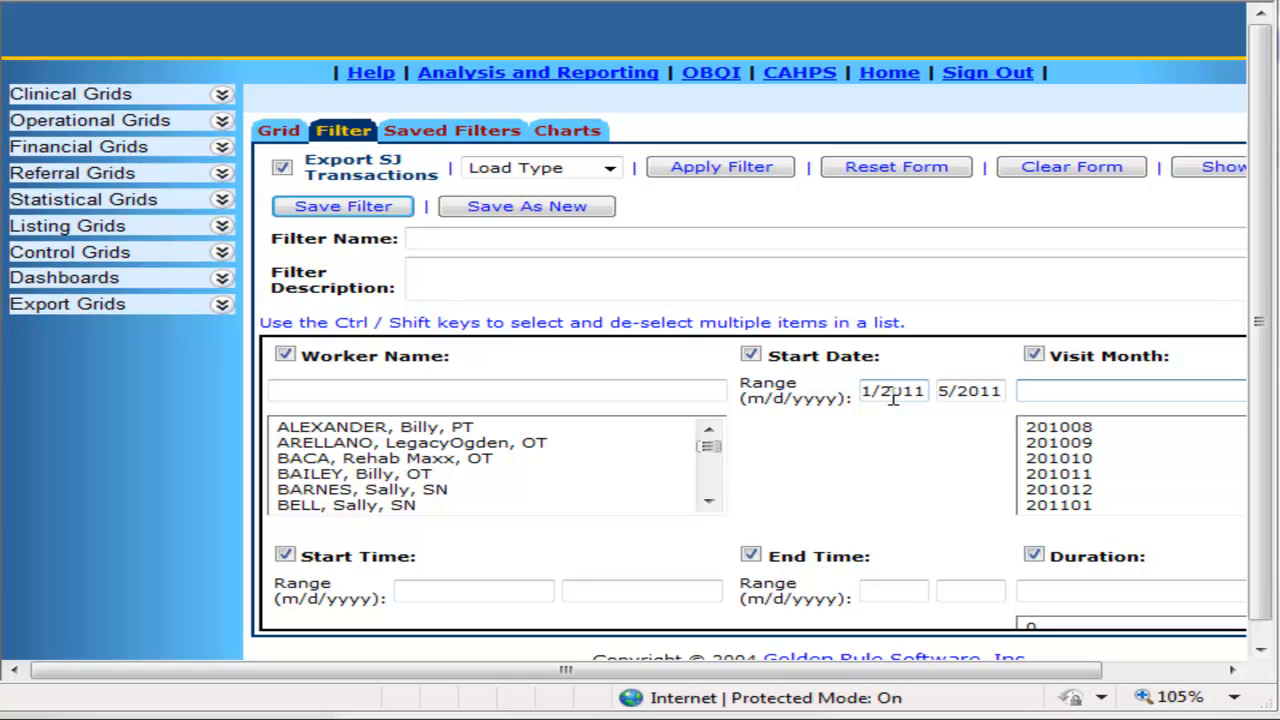
pyautogui.click(930, 486)
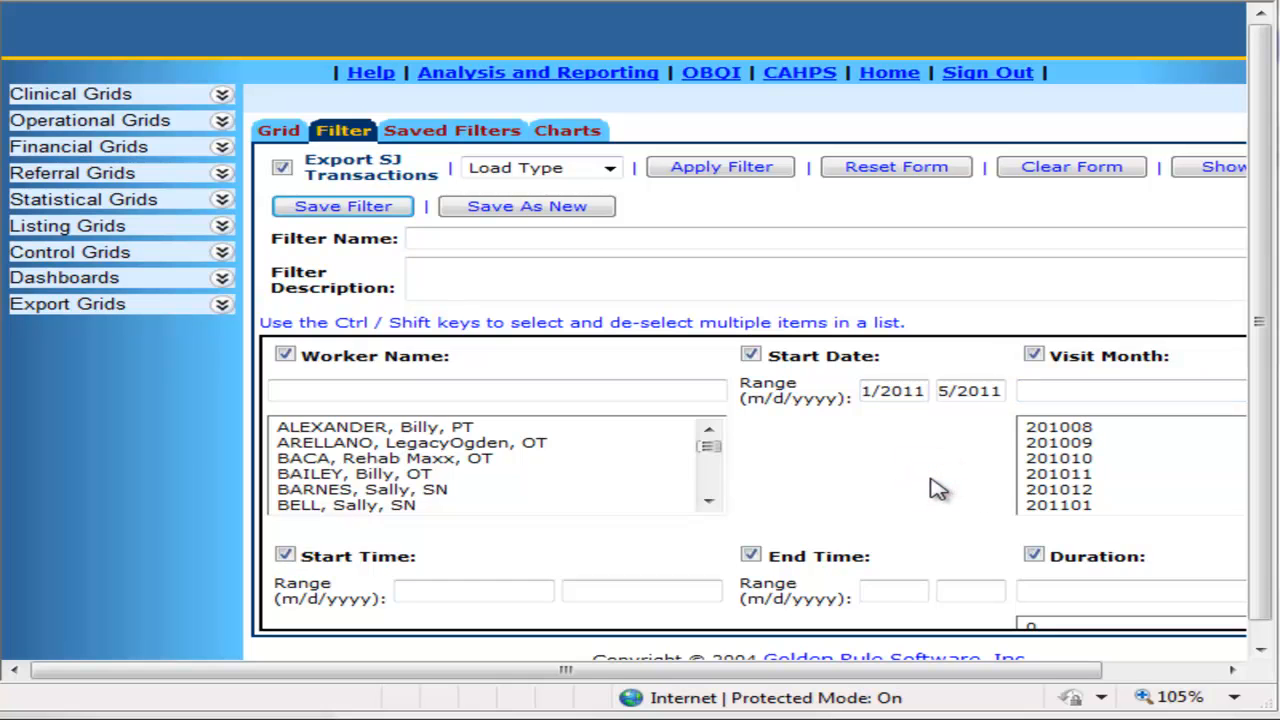
# Filter the transactions by Cnf Y, Remote N and Blb Y.
pyautogui.scroll(-2, 930, 486)
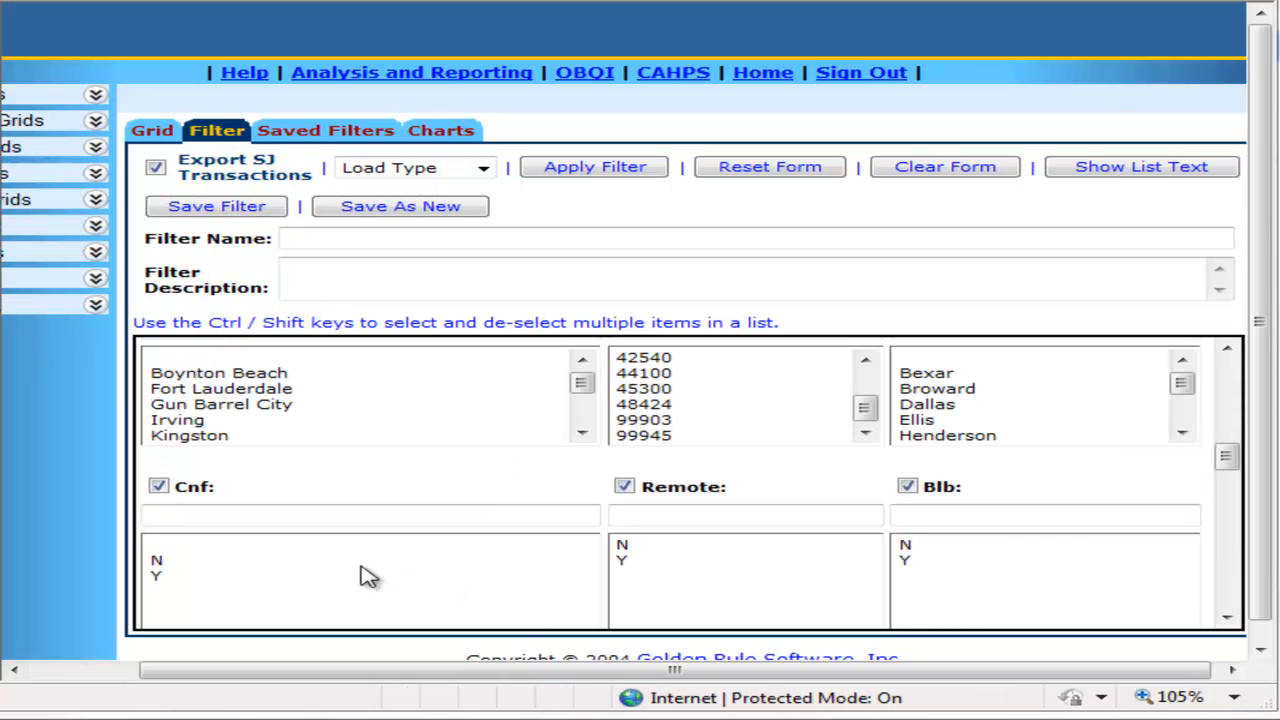
pyautogui.click(166, 576)
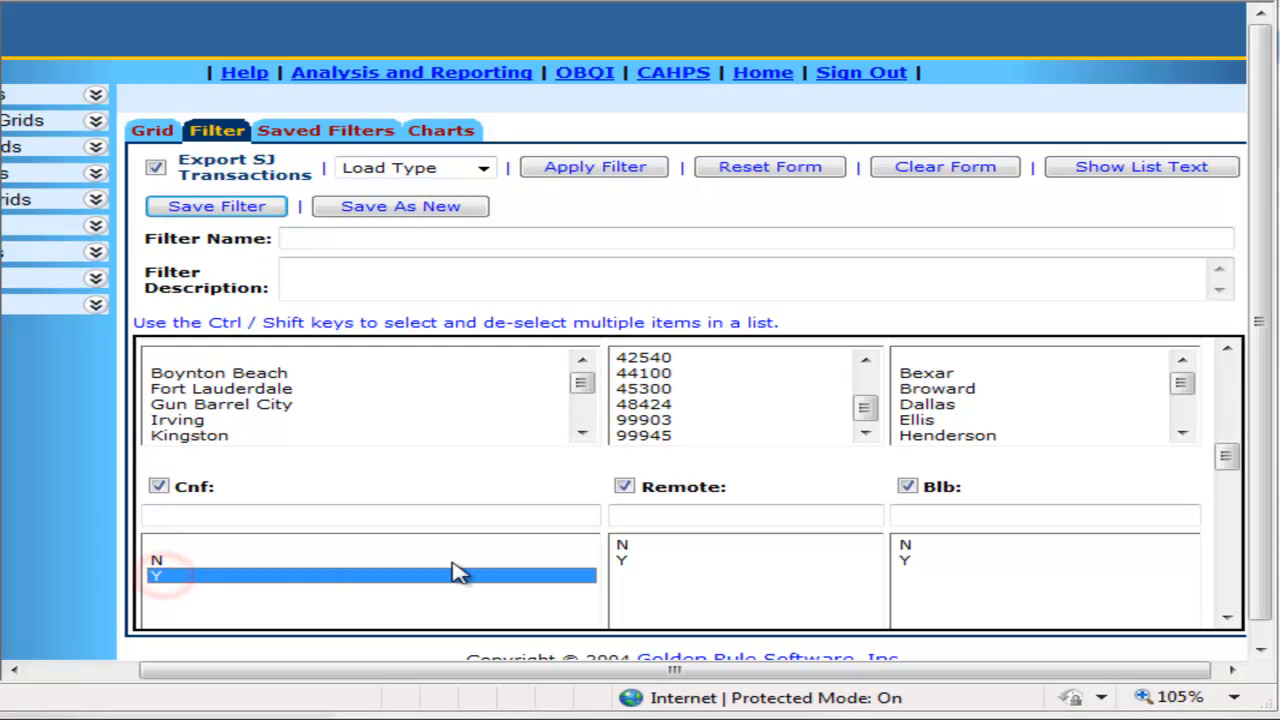
pyautogui.click(634, 550)
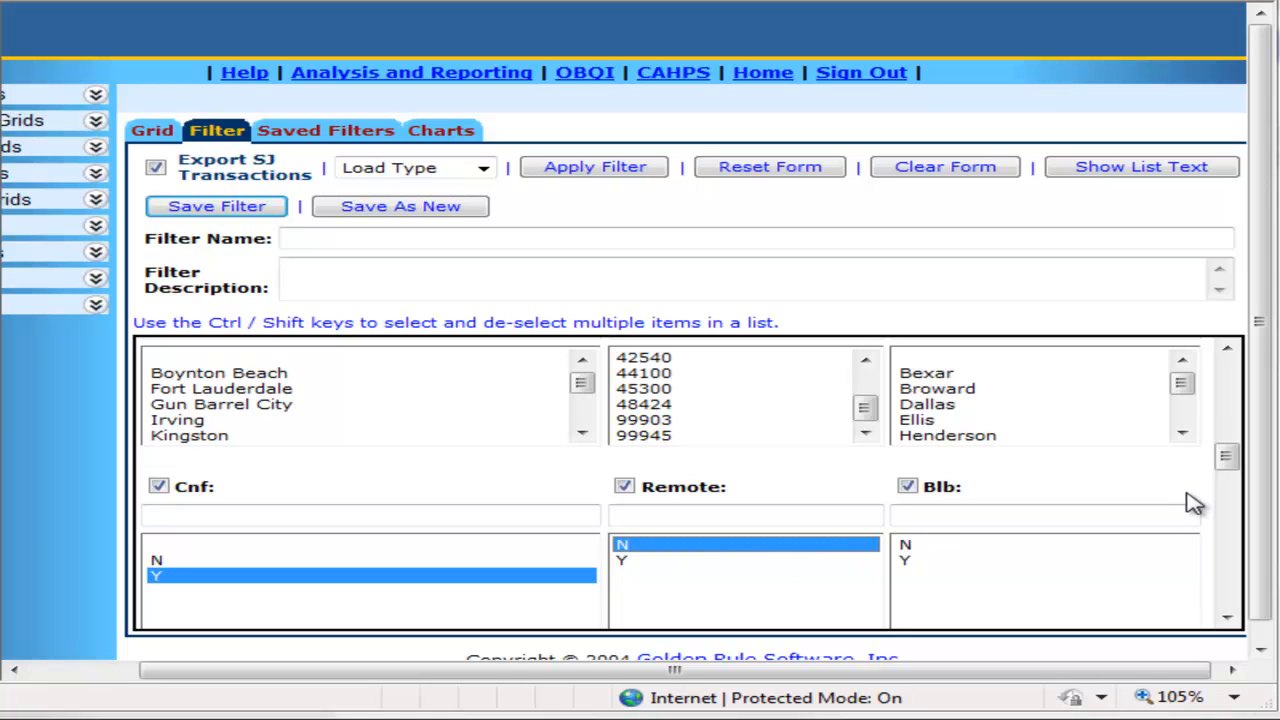
pyautogui.click(918, 561)
# Set the Pyb filter to Y and the Complete filter to Yes.
pyautogui.moveTo(1254, 468); pyautogui.dragTo(1229, 477)
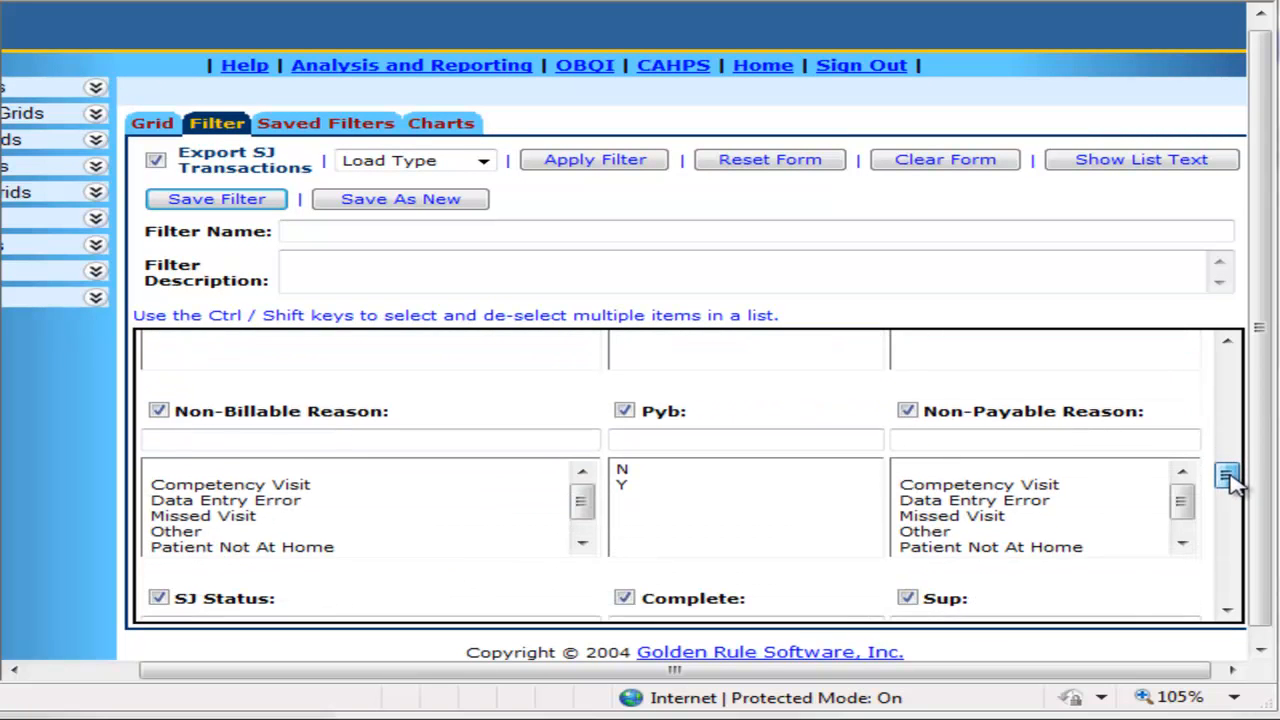
pyautogui.click(647, 488)
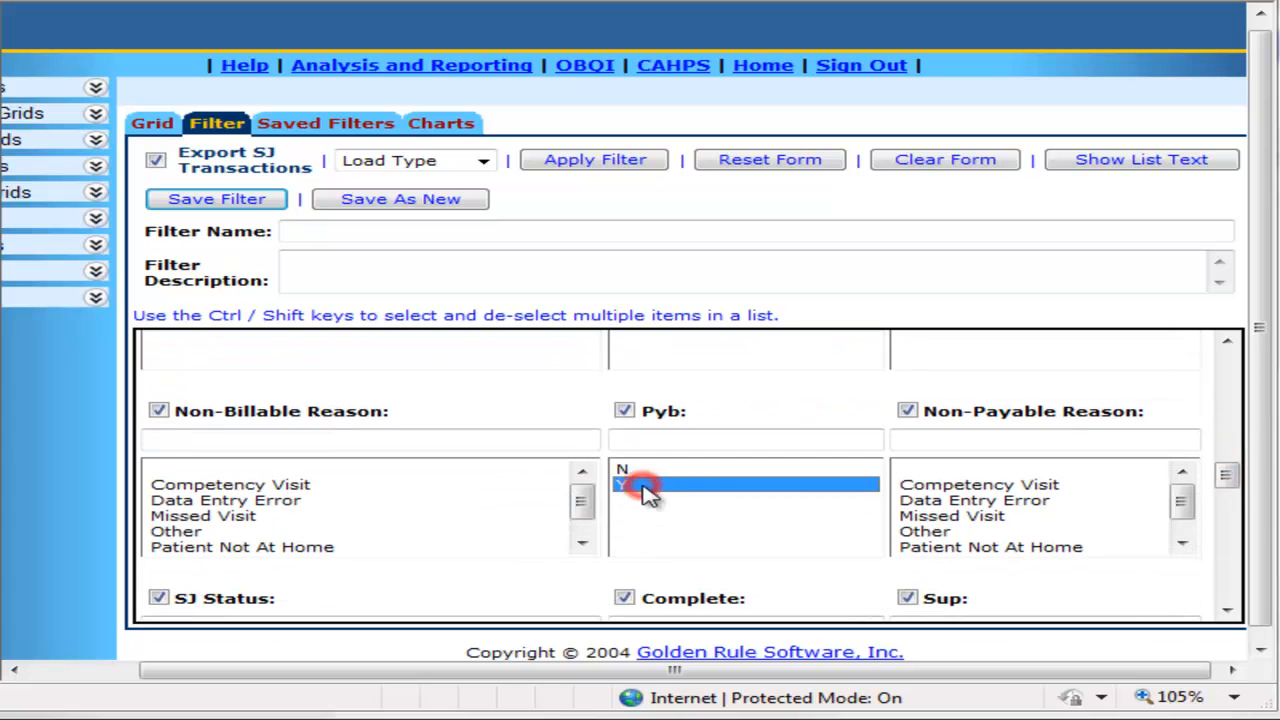
pyautogui.moveTo(1226, 478); pyautogui.dragTo(1222, 508)
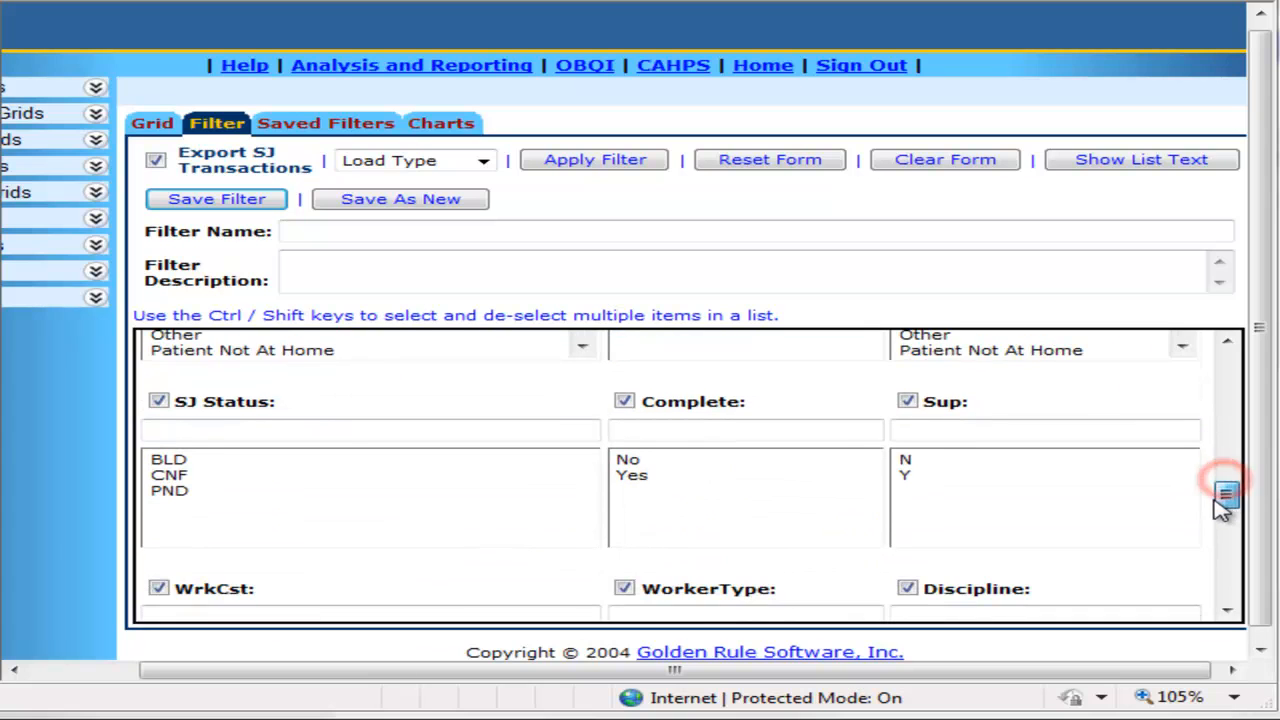
pyautogui.click(648, 482)
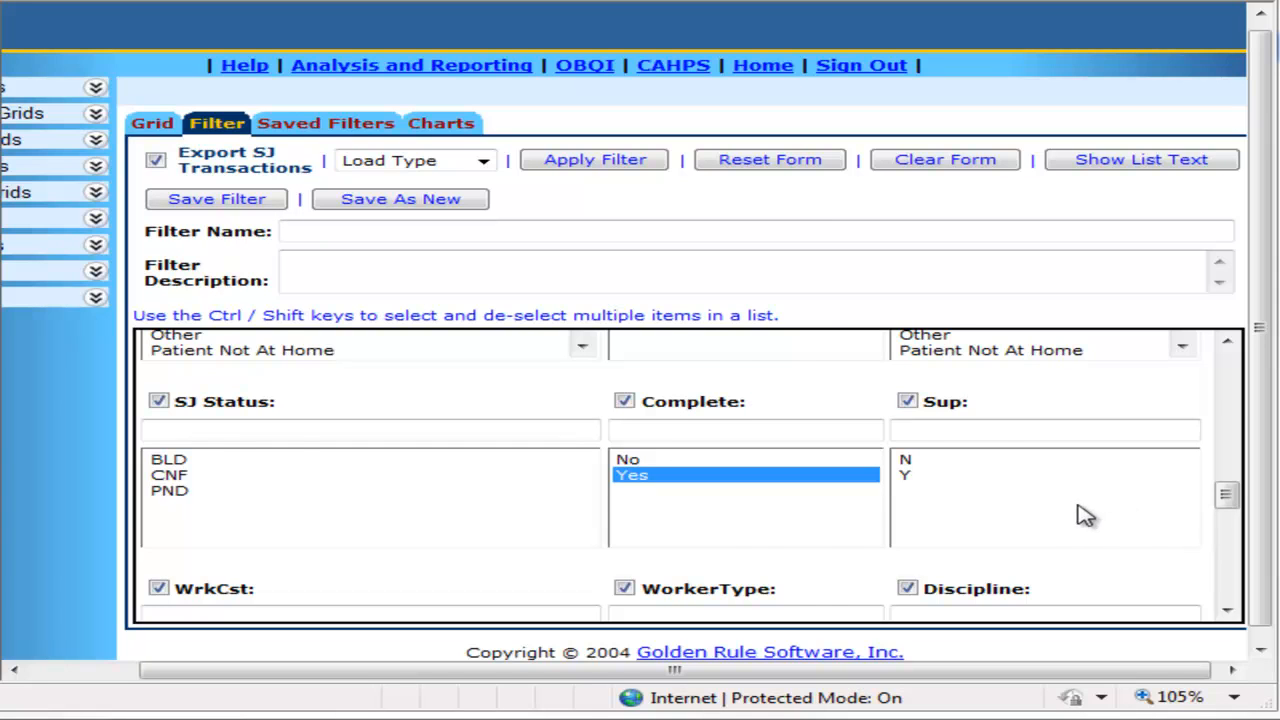
# Set the Payroll Ready filter to Y and apply the filter to the grid.
pyautogui.scroll(3, 1086, 514)
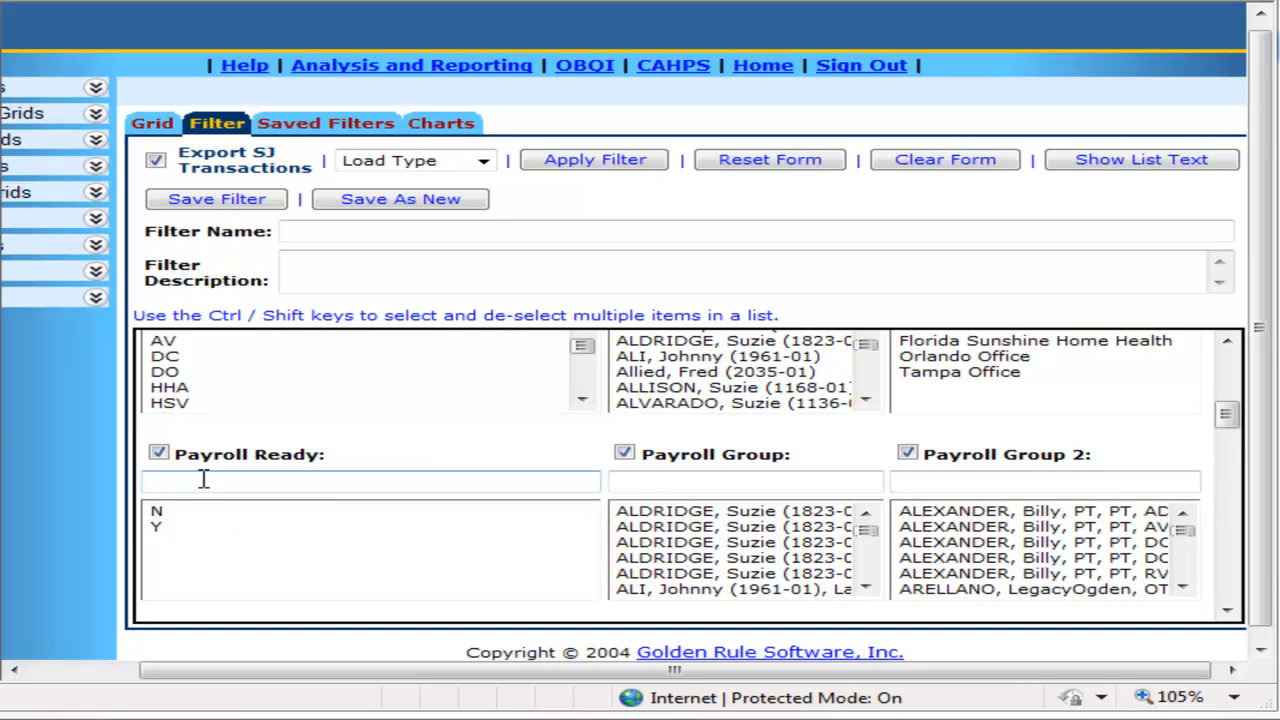
pyautogui.click(158, 527)
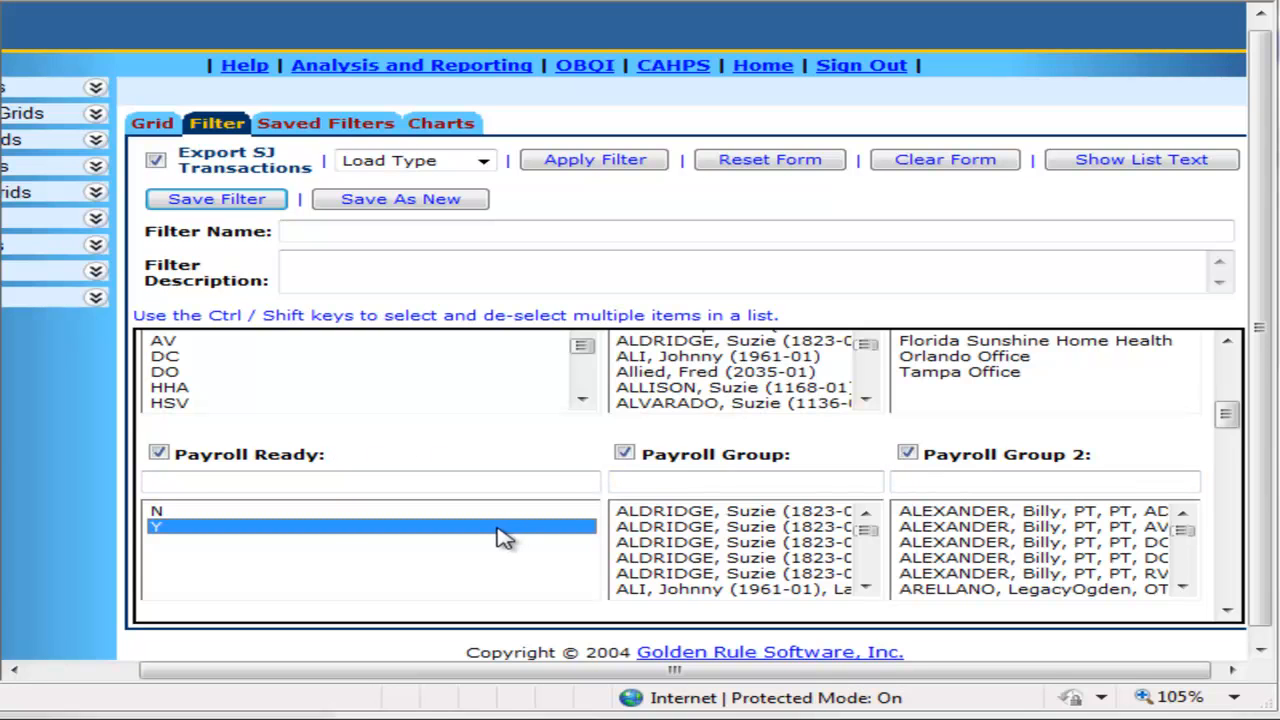
pyautogui.click(603, 168)
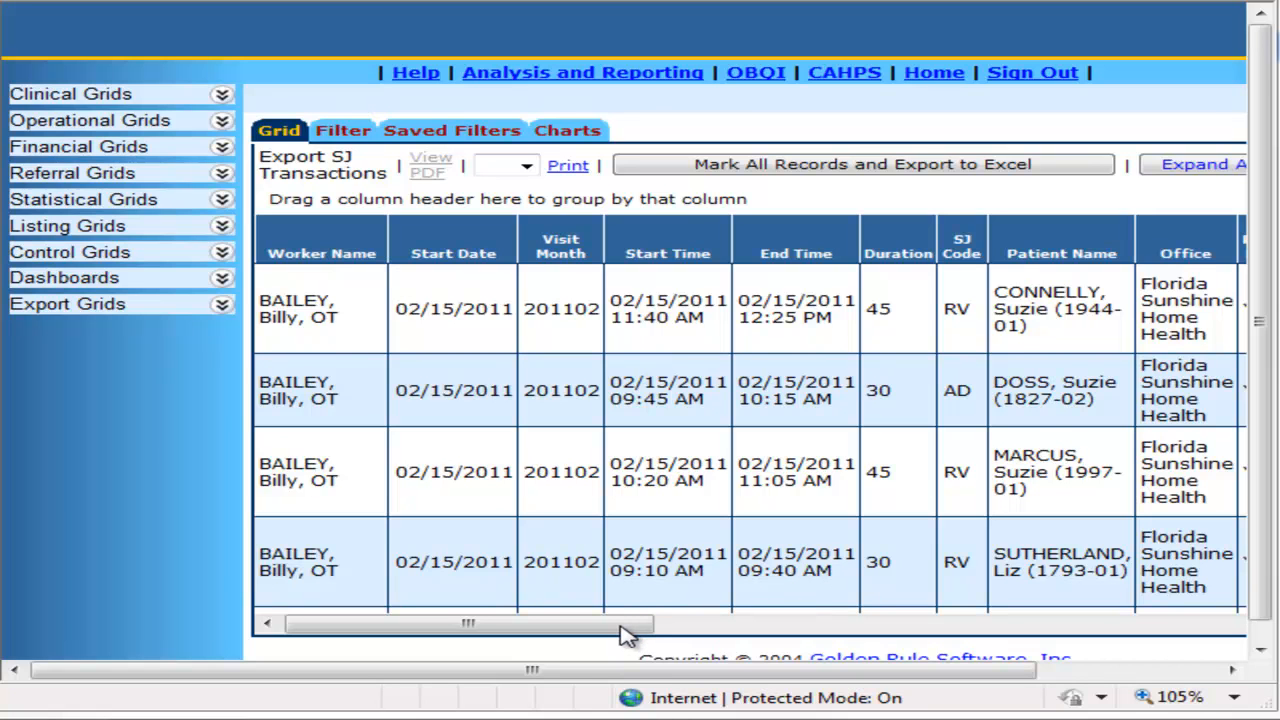
# Group the filtered transactions by the Payroll Group 2 column.
pyautogui.moveTo(622, 635); pyautogui.dragTo(640, 633)
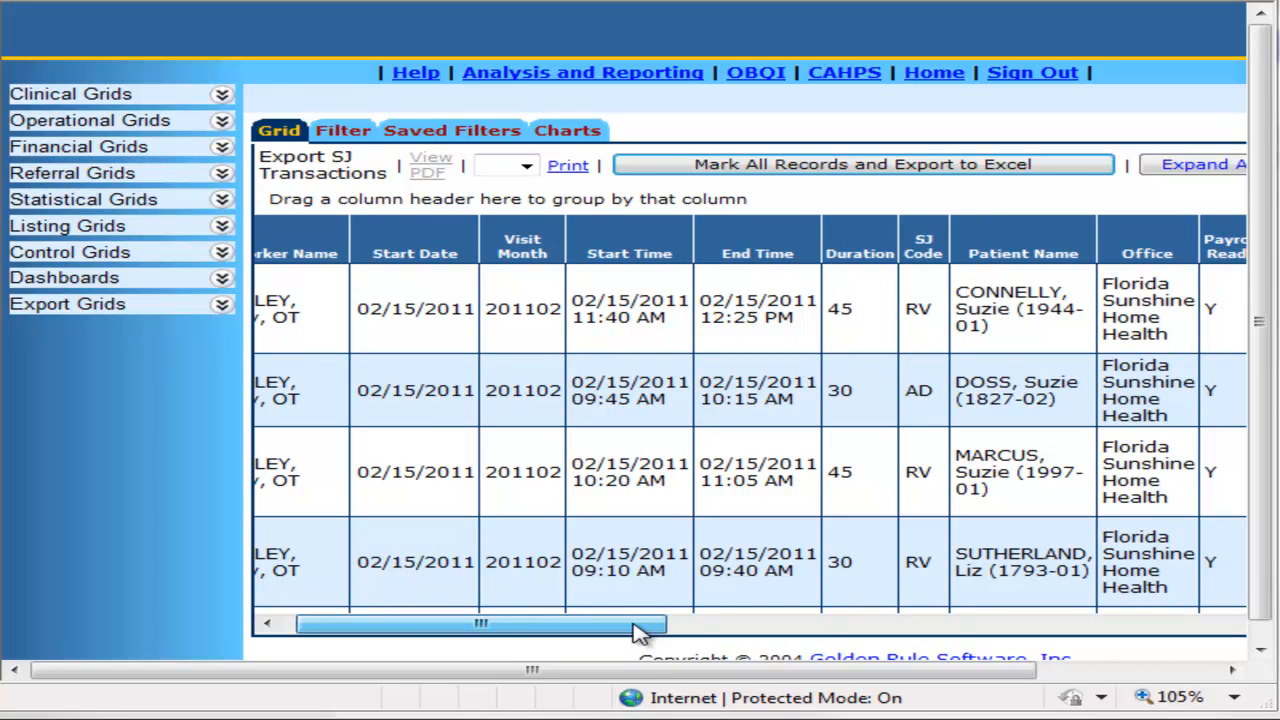
pyautogui.moveTo(640, 633); pyautogui.dragTo(776, 633)
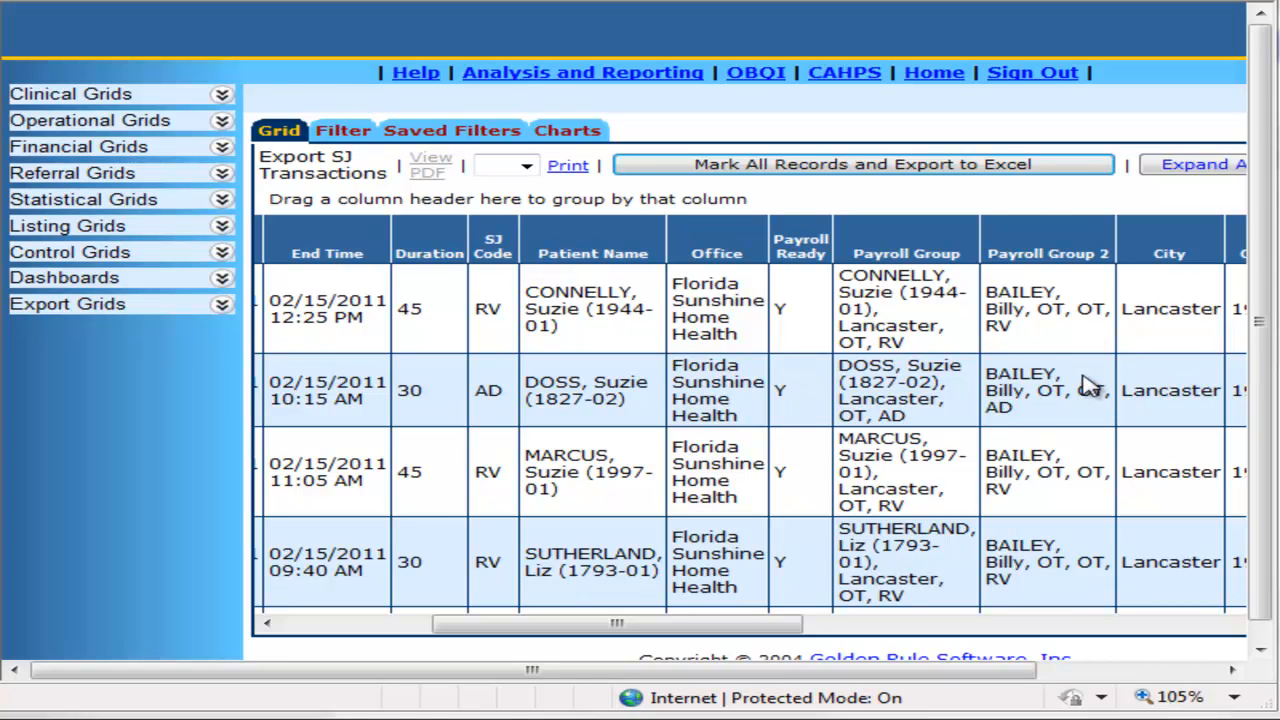
pyautogui.click(1031, 241)
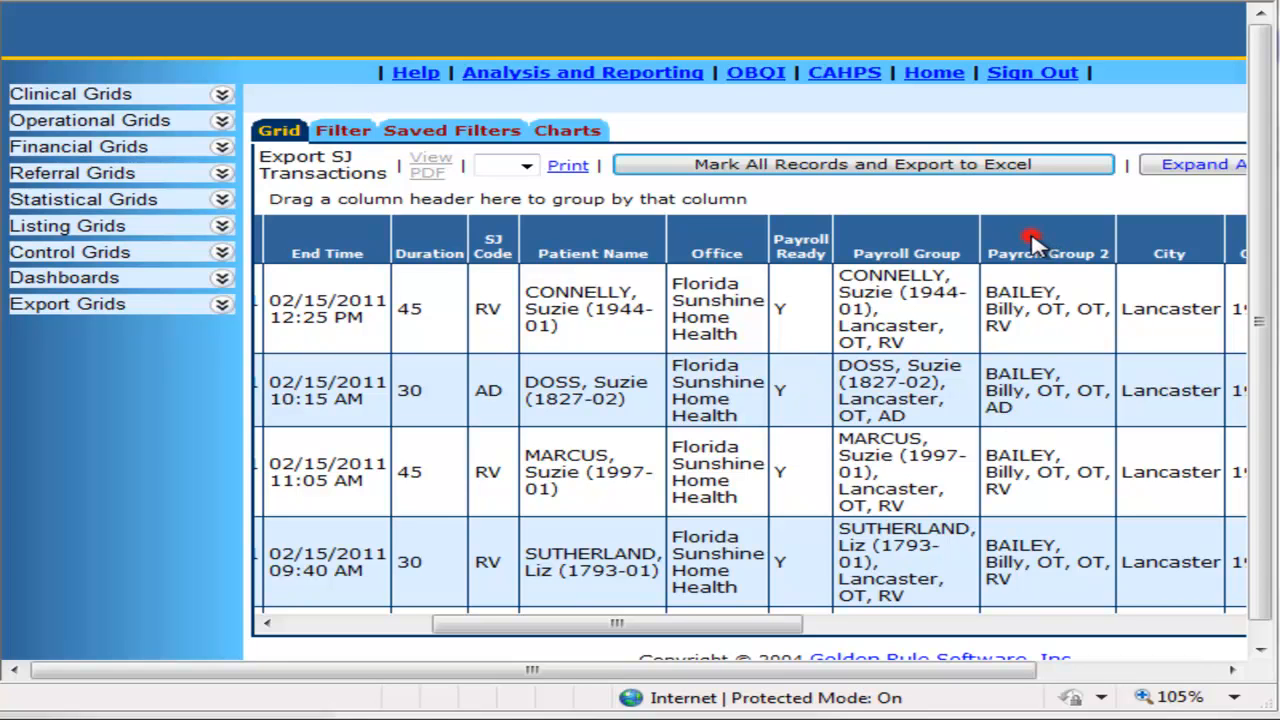
pyautogui.moveTo(1035, 245); pyautogui.dragTo(1026, 194)
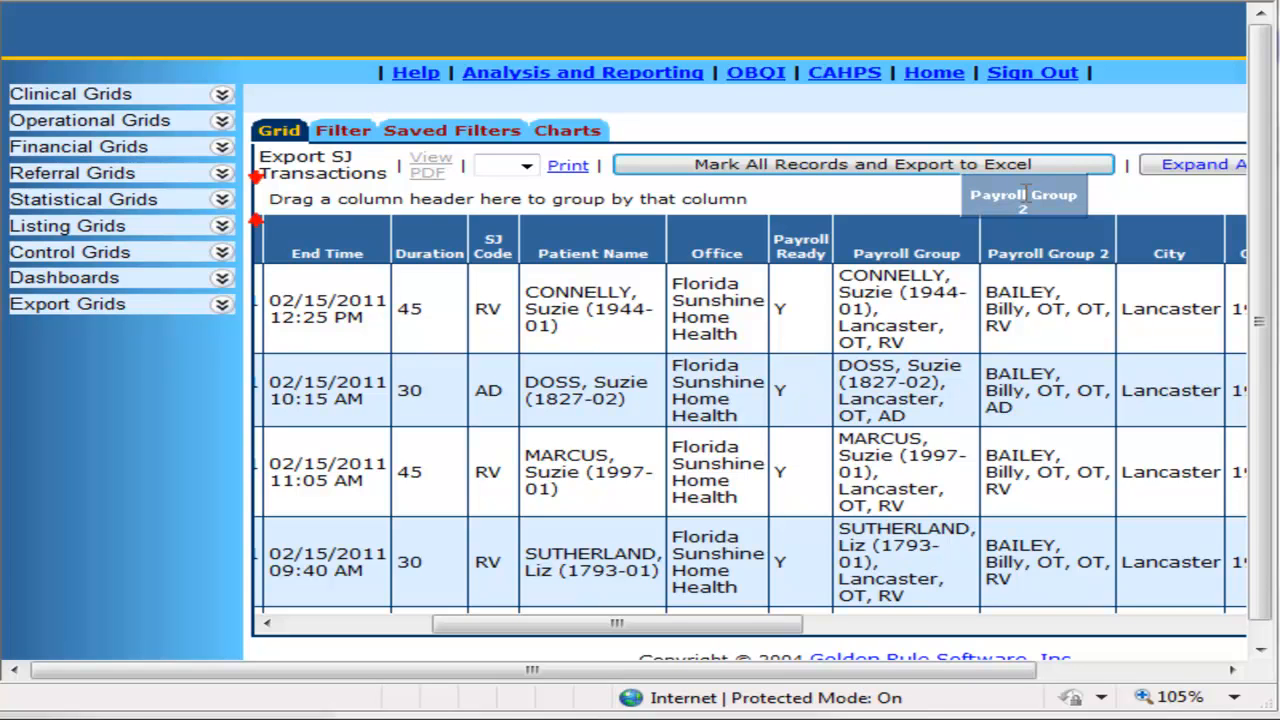
pyautogui.moveTo(1026, 194); pyautogui.dragTo(1024, 197)
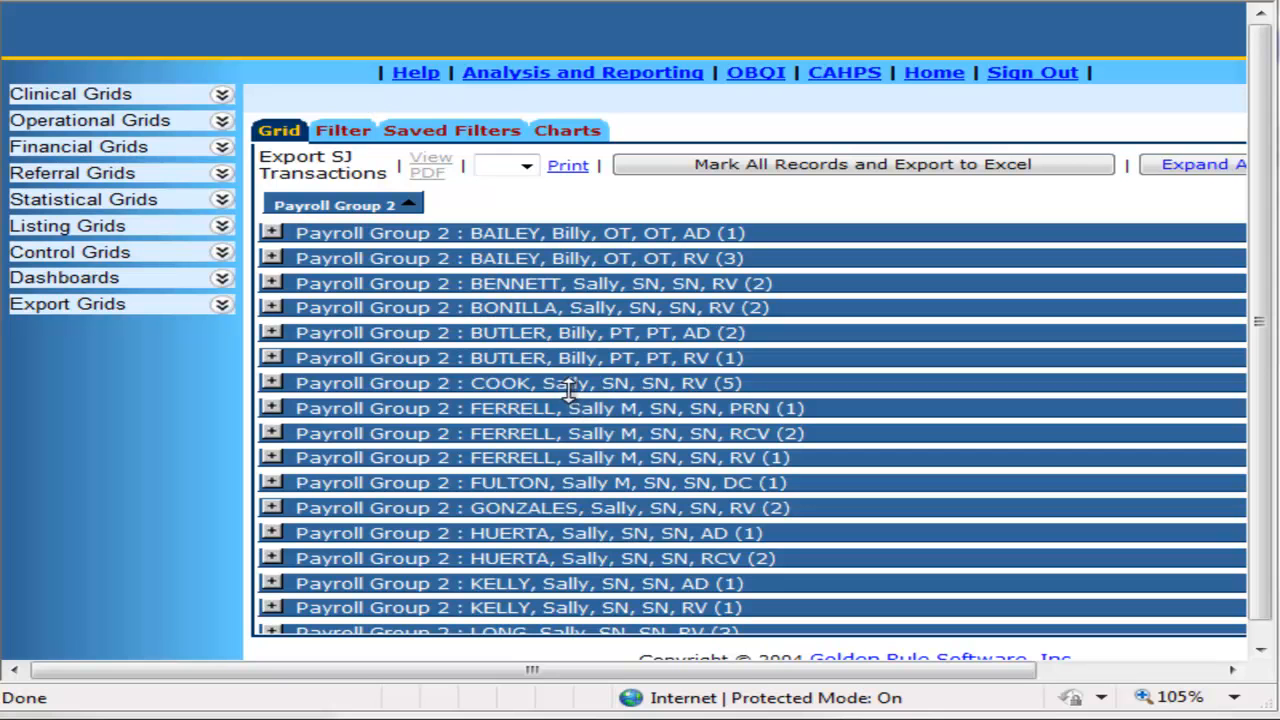
# Expand the five-record SN, RV payroll group, review its visit records and collapse it again.
pyautogui.click(272, 383)
pyautogui.scroll(-3, 455, 424)
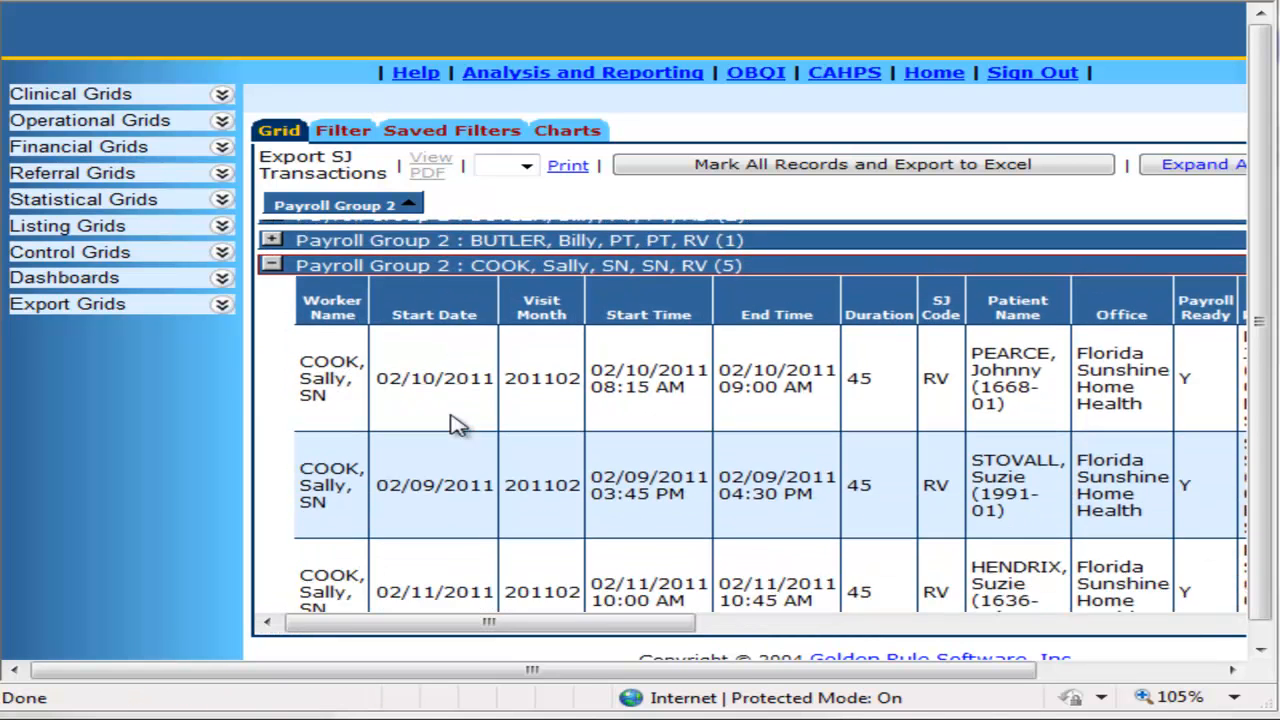
pyautogui.scroll(-1, 455, 424)
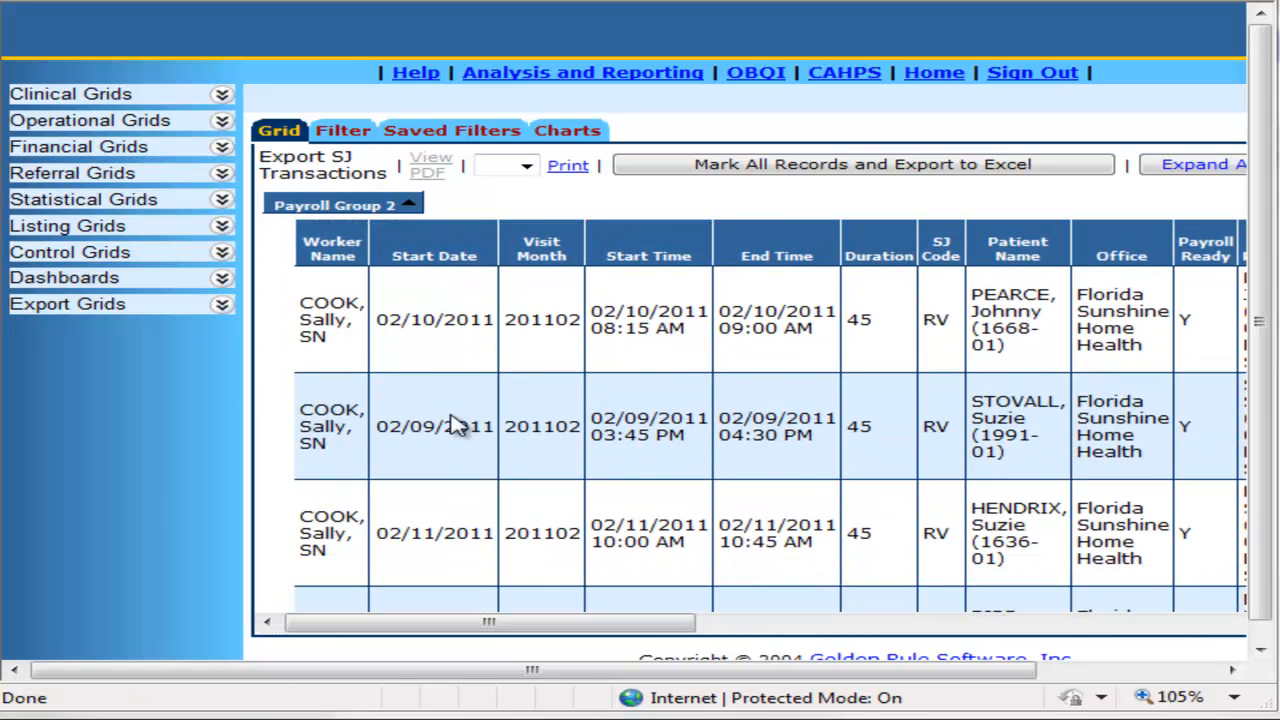
pyautogui.scroll(3, 455, 424)
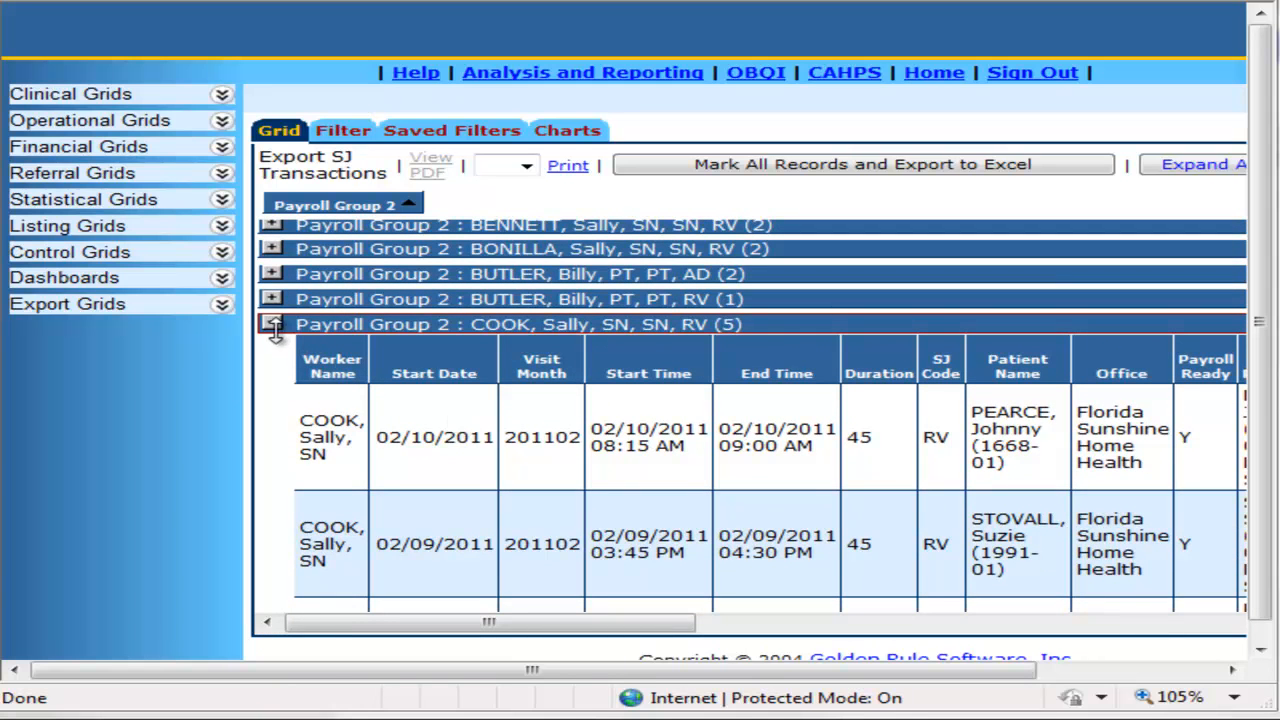
pyautogui.click(271, 322)
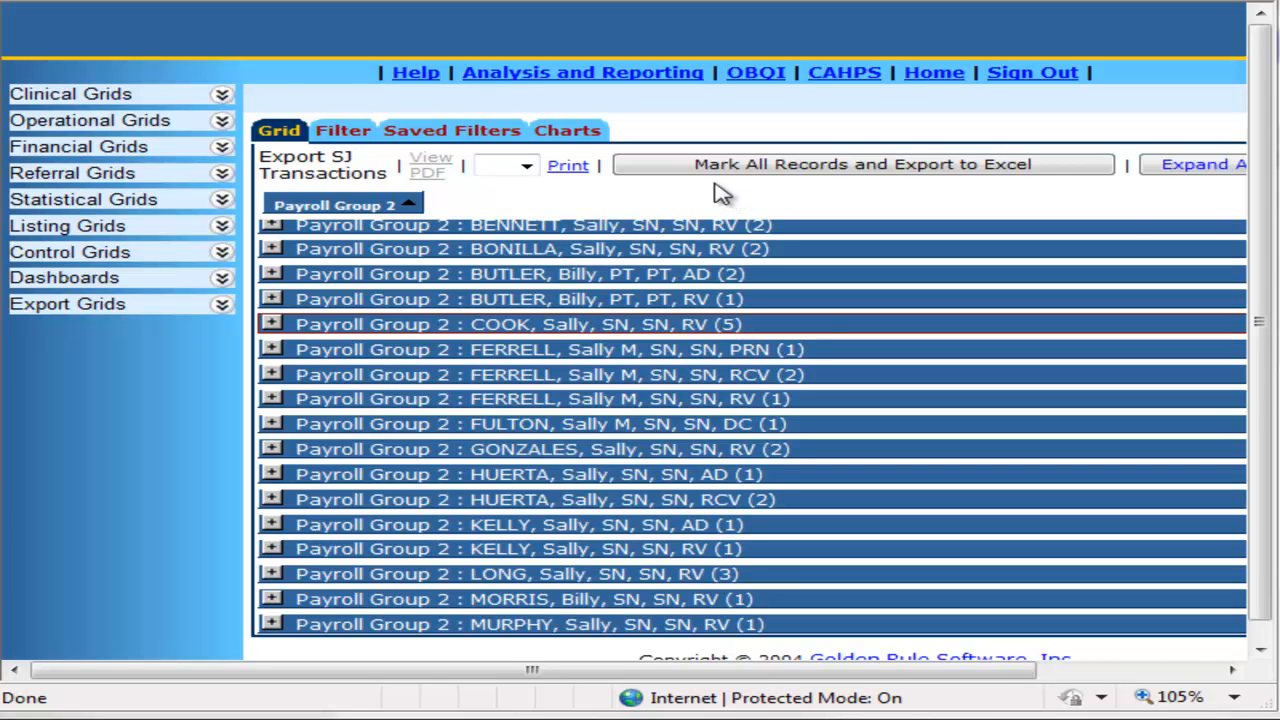
# Mark all records and export them to Excel, then choose to save the resulting file.
pyautogui.click(775, 166)
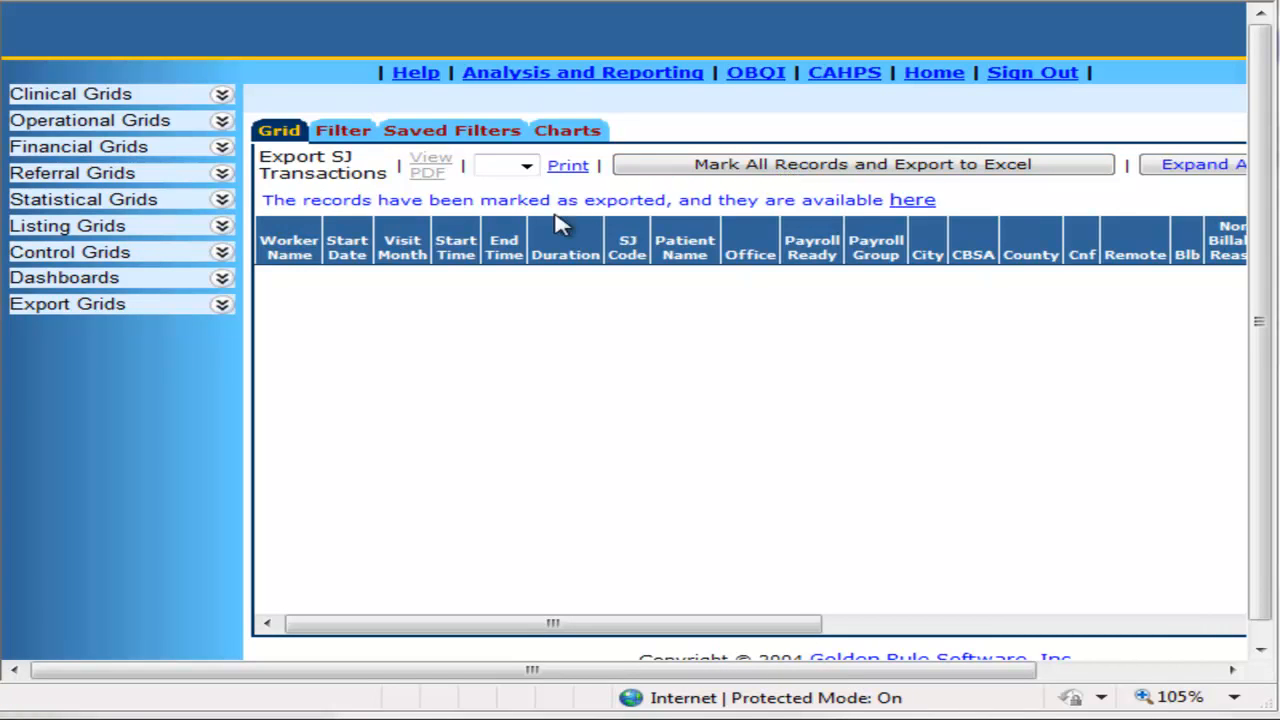
pyautogui.click(914, 203)
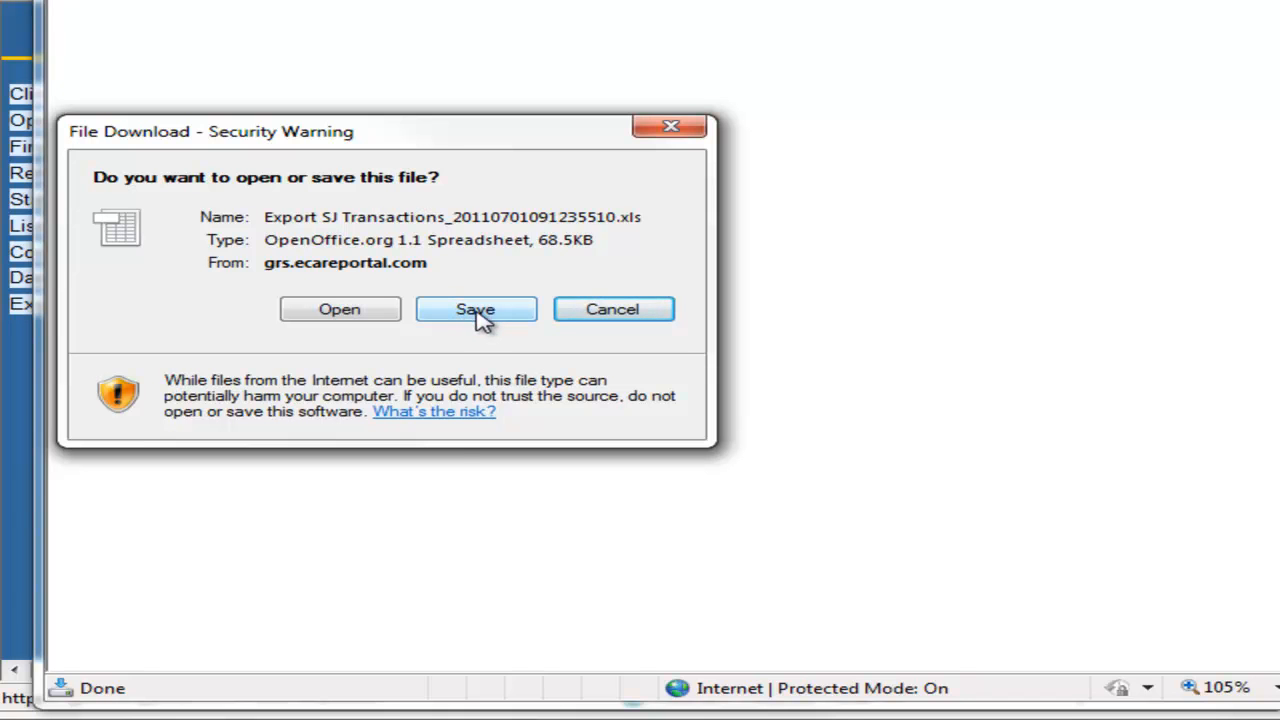
pyautogui.click(478, 312)
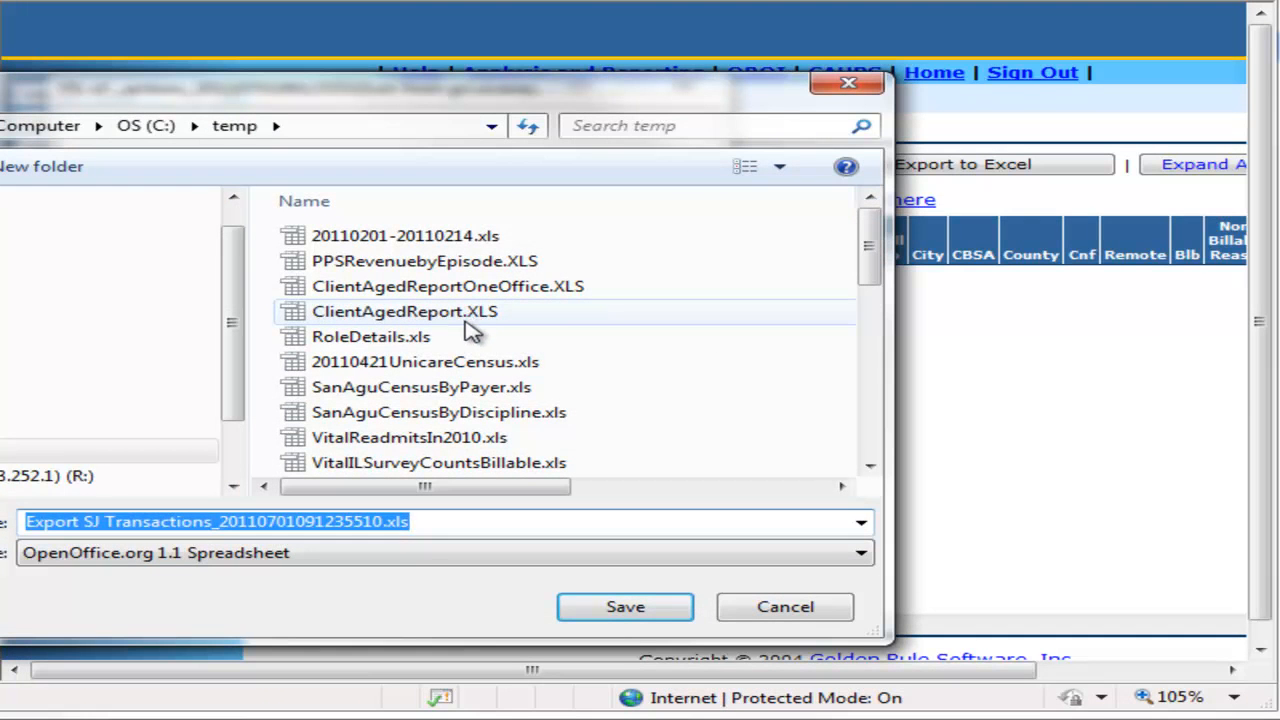
# Save the export in the C:\Payroll folder as 20110201-20110215.xls and open the downloaded spreadsheet.
pyautogui.click(60, 451)
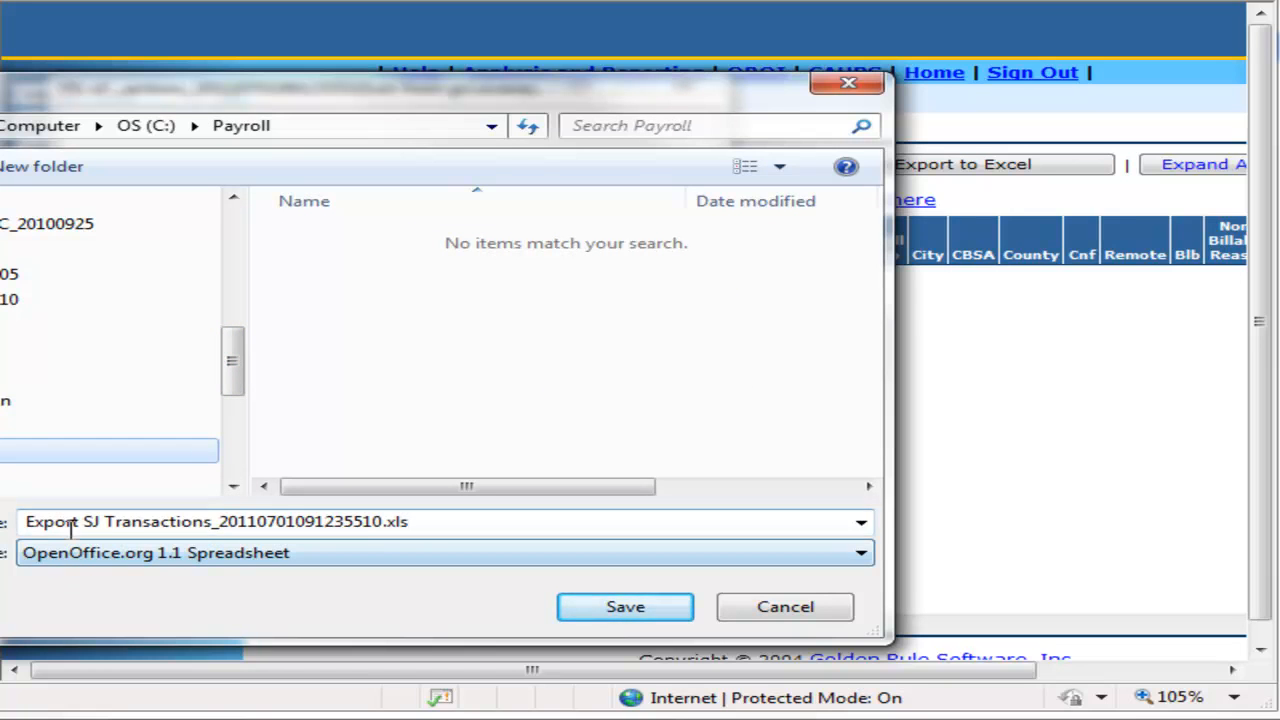
pyautogui.click(379, 521)
pyautogui.moveTo(383, 521); pyautogui.dragTo(18, 528)
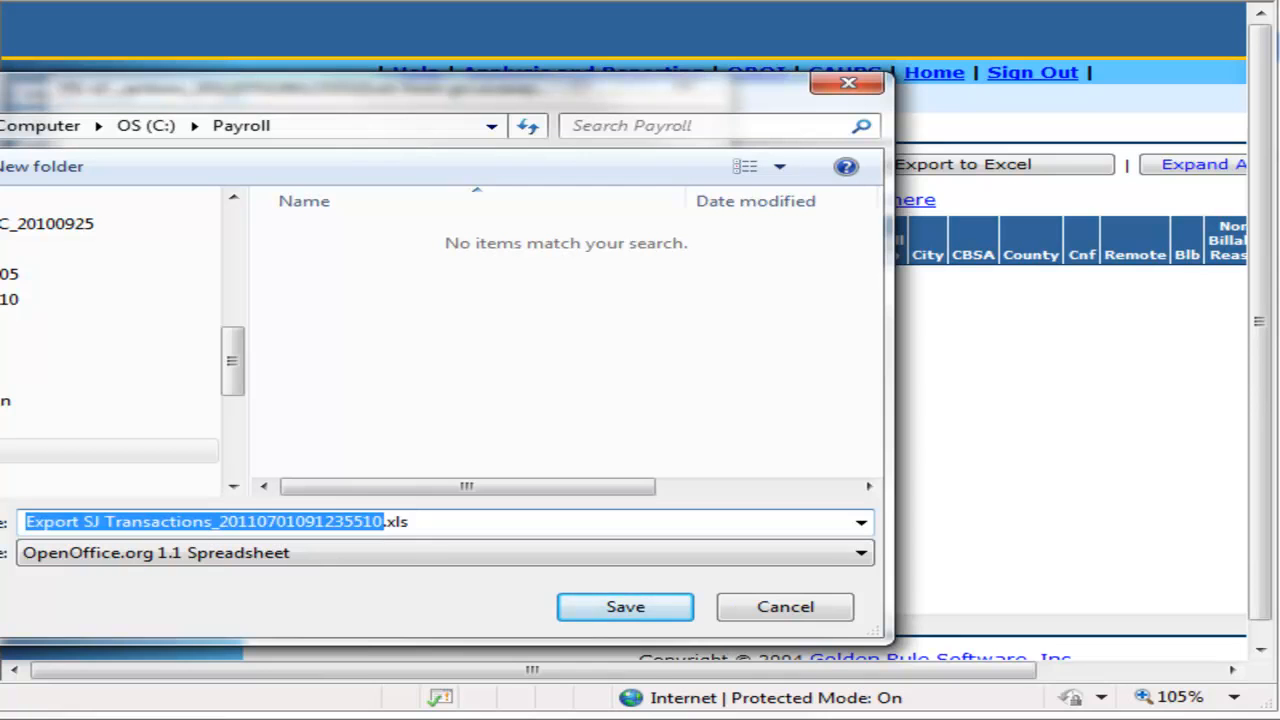
pyautogui.write('2001')
pyautogui.press('BackSpace')
pyautogui.press('BackSpace')
pyautogui.write('110201')
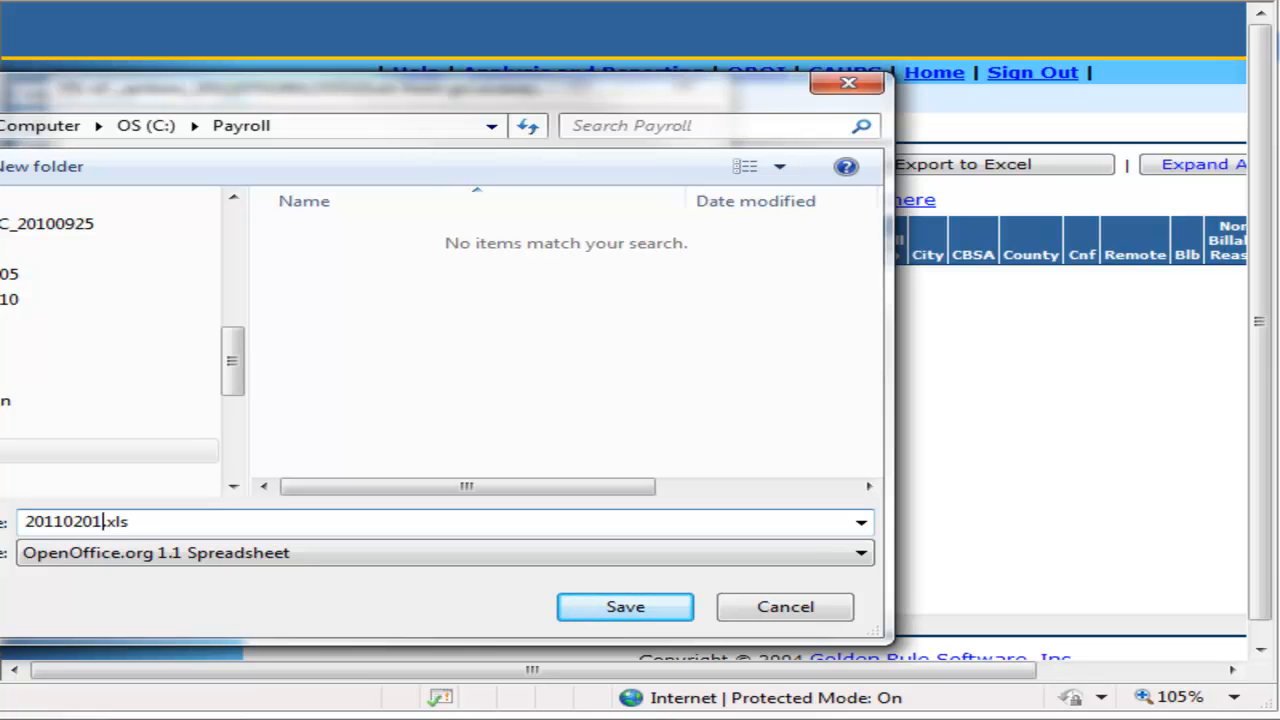
pyautogui.write('-201102')
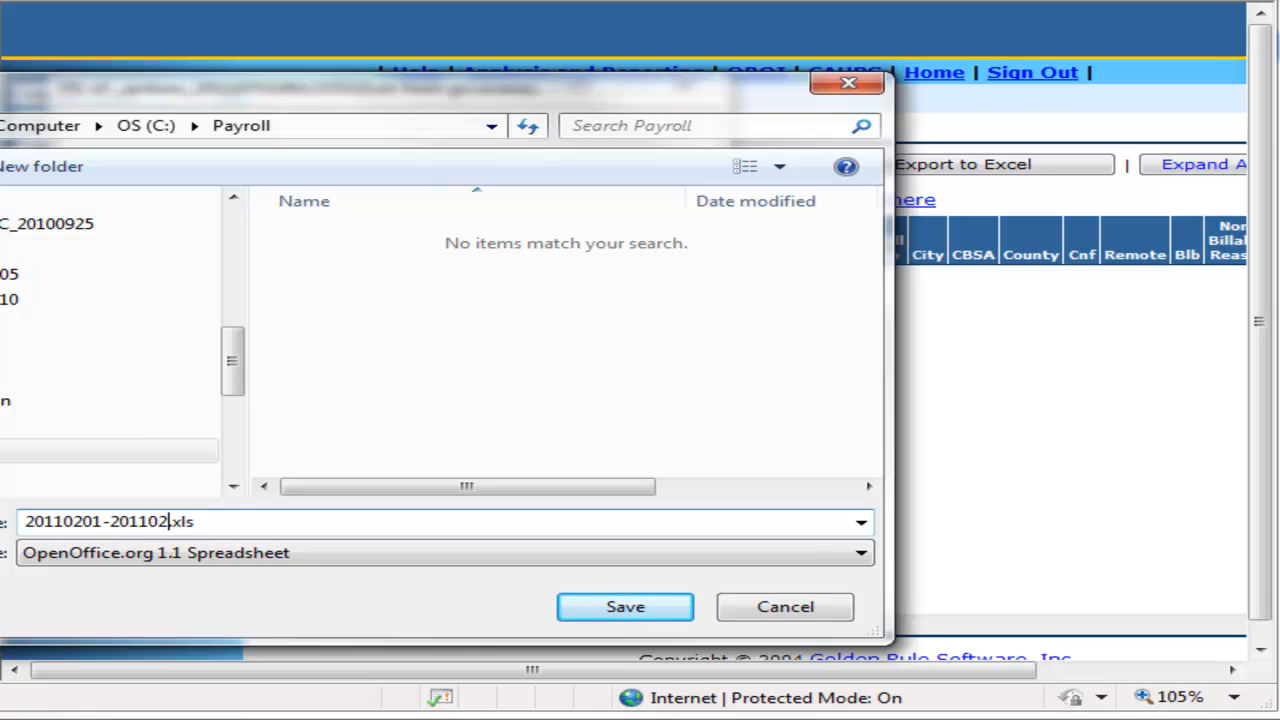
pyautogui.write('15')
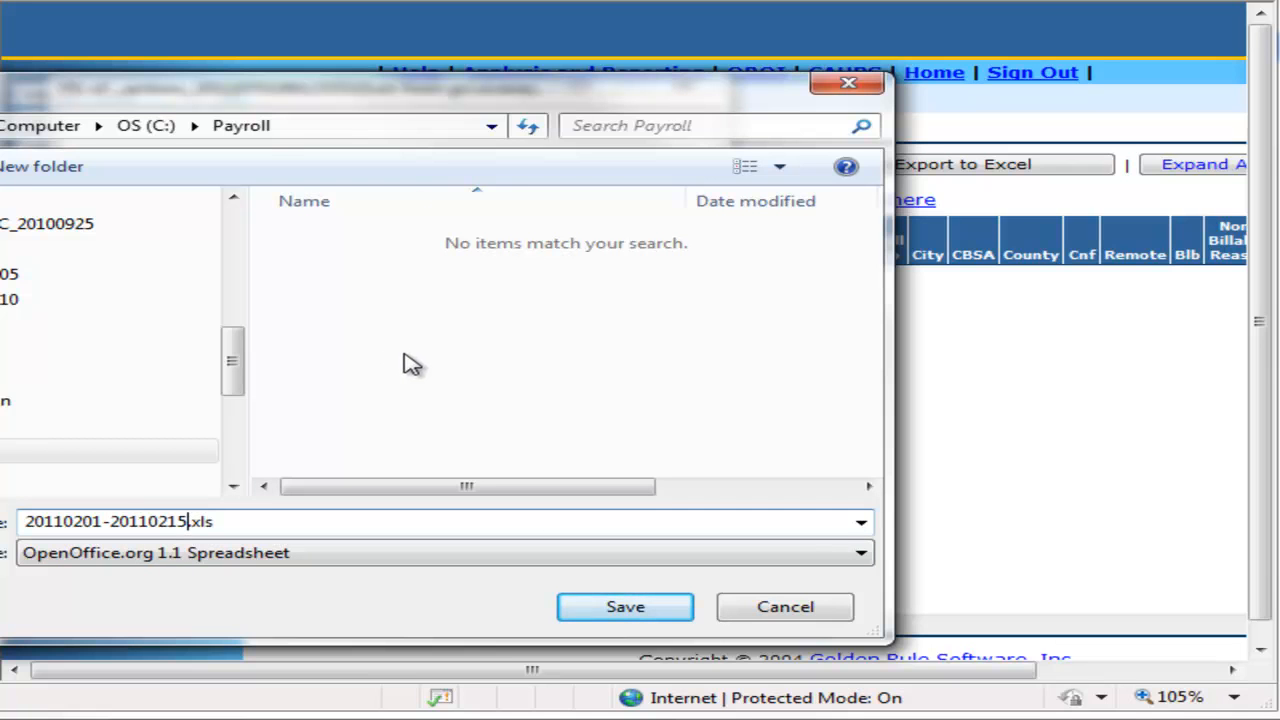
pyautogui.click(625, 608)
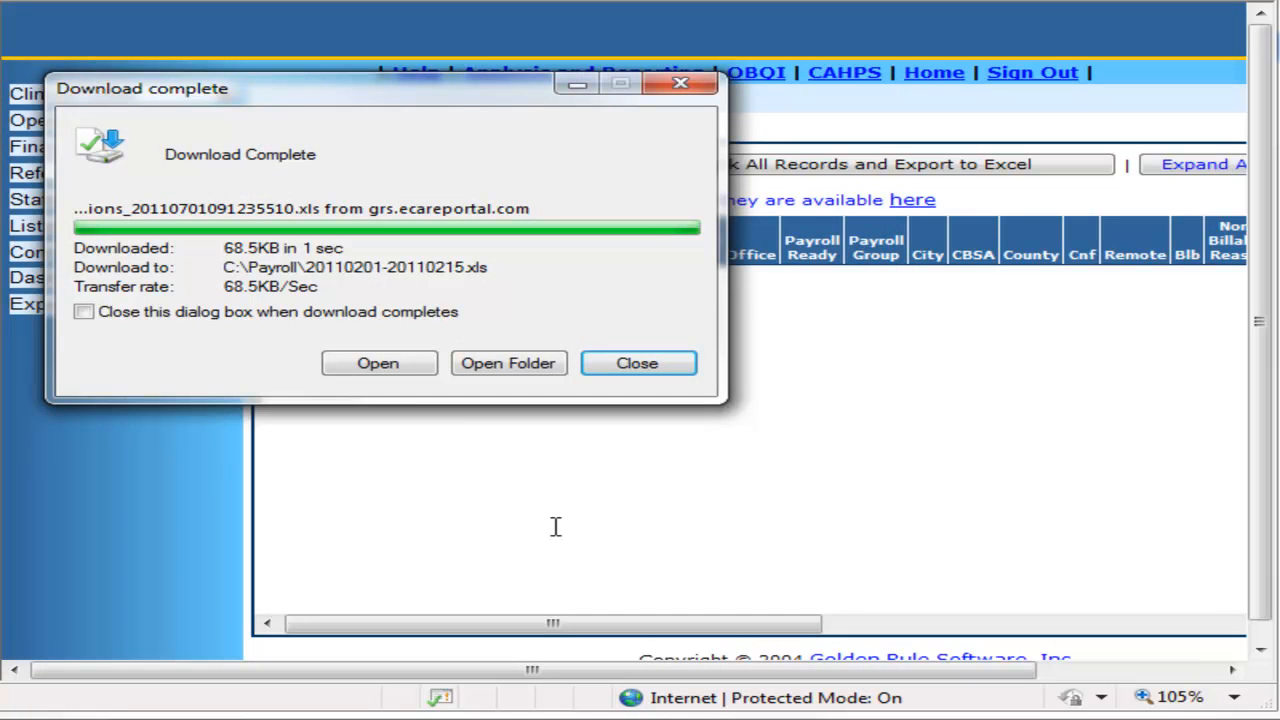
pyautogui.click(398, 370)
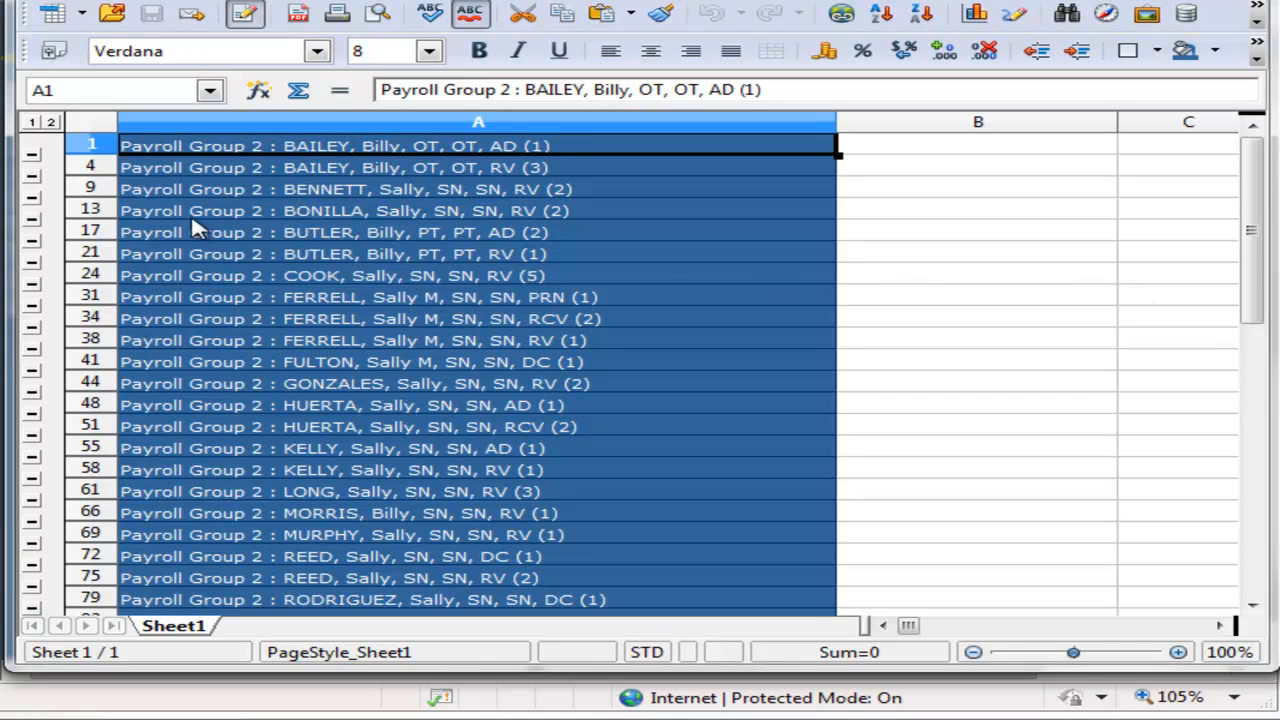
# Expand the three-record OT, RV payroll group, review its visit records, collapse it and close the exported spreadsheet.
pyautogui.click(33, 177)
pyautogui.click(33, 177)
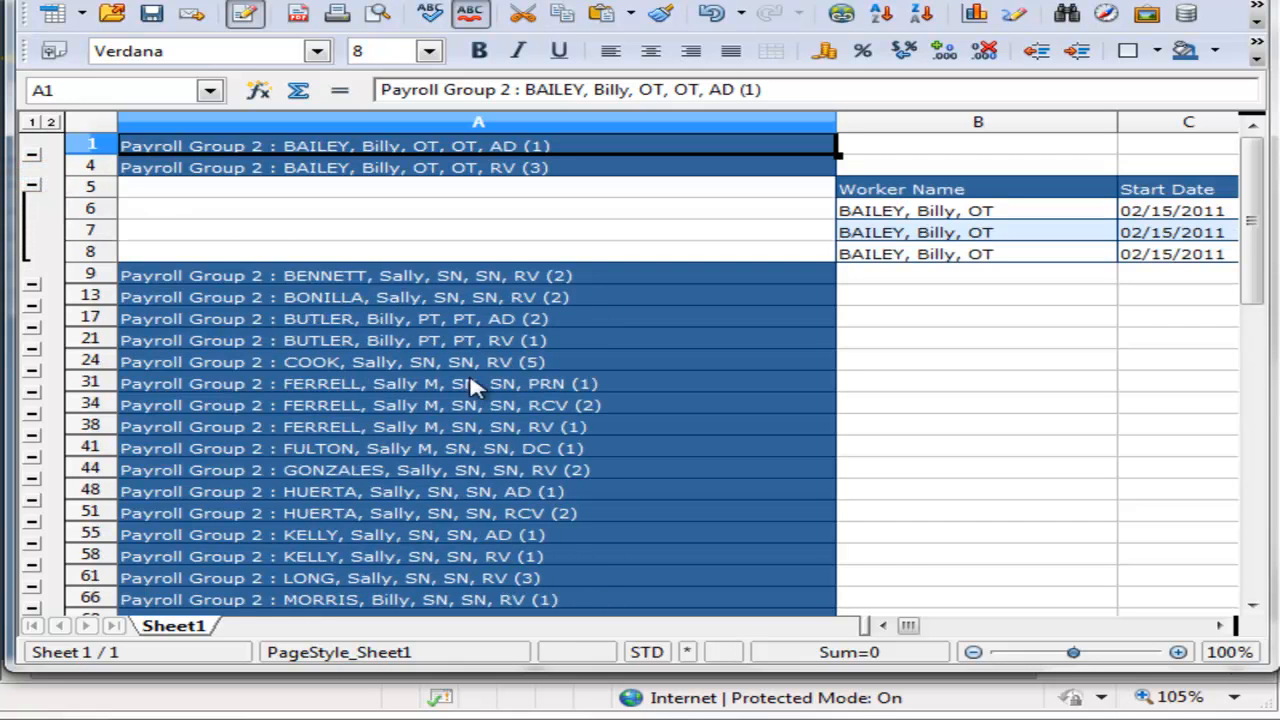
pyautogui.moveTo(906, 625)
pyautogui.mouseDown()
pyautogui.moveTo(965, 645)
pyautogui.moveTo(912, 640)
pyautogui.mouseUp()
pyautogui.click(33, 185)
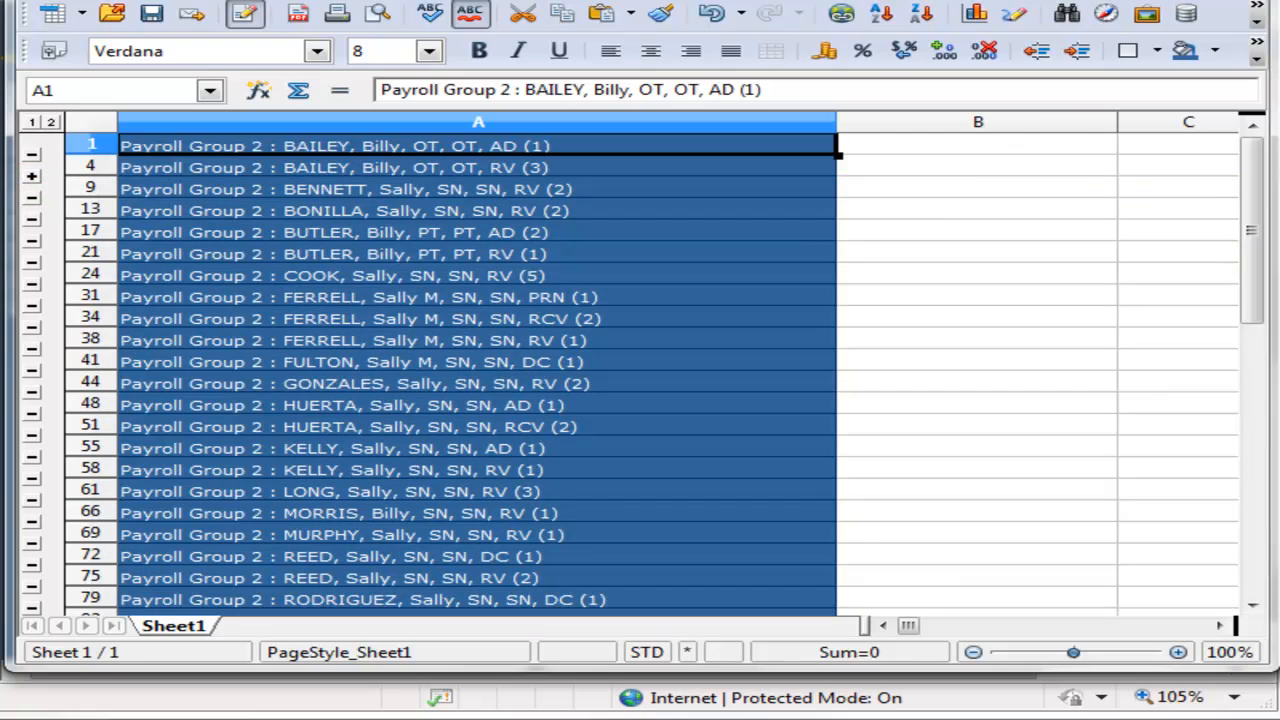
pyautogui.click(1248, 1)
pyautogui.click(642, 340)
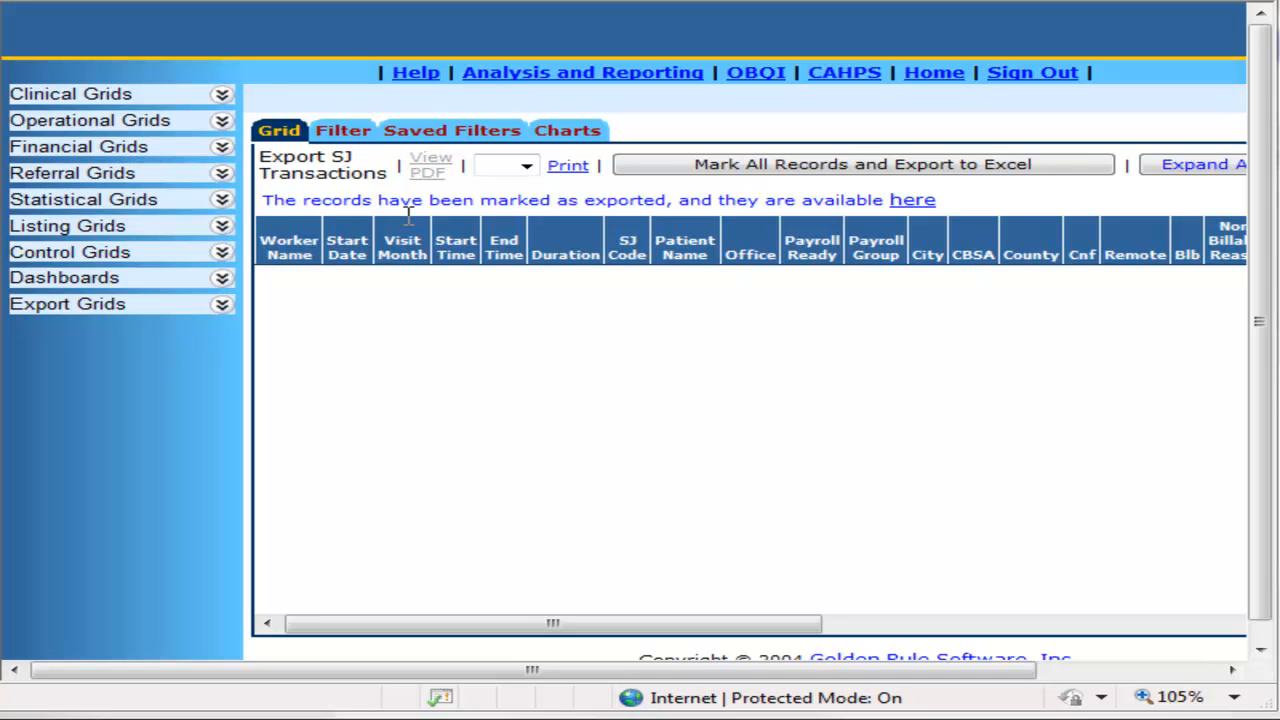
# Change the end of the Start Date range in the Export SJ Transactions filter to 3/1/2011.
pyautogui.click(345, 132)
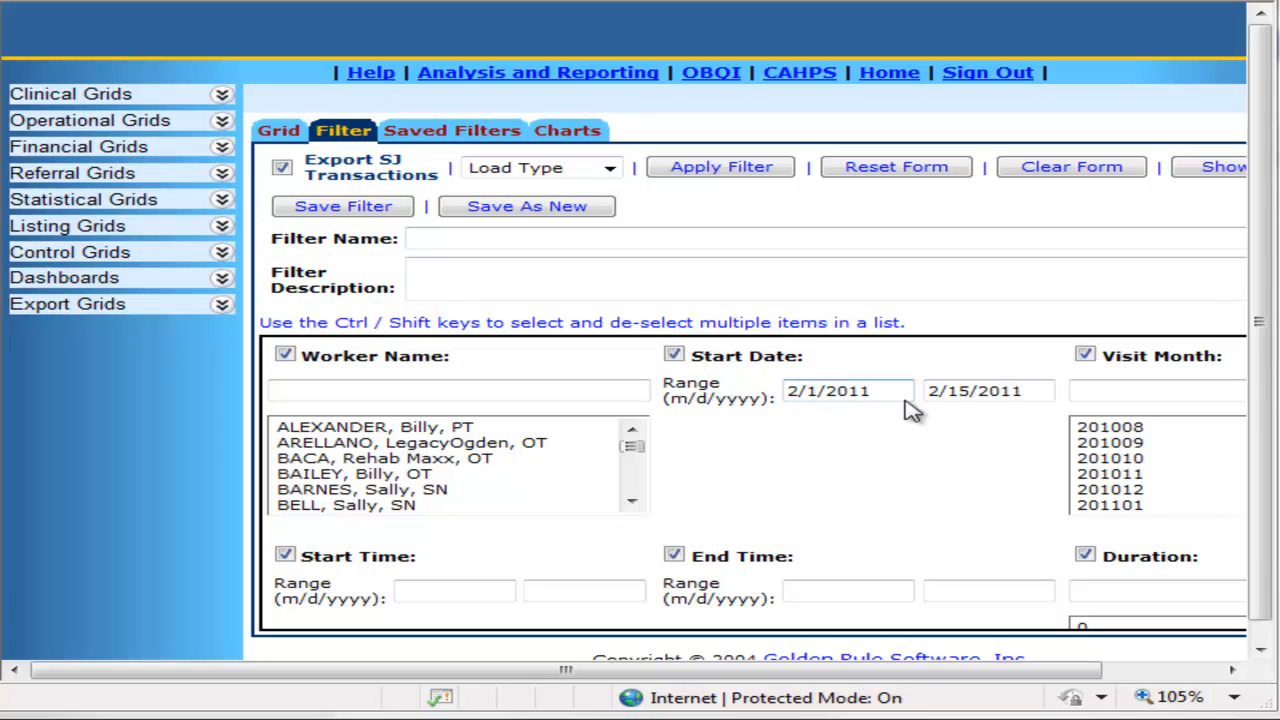
pyautogui.click(936, 392)
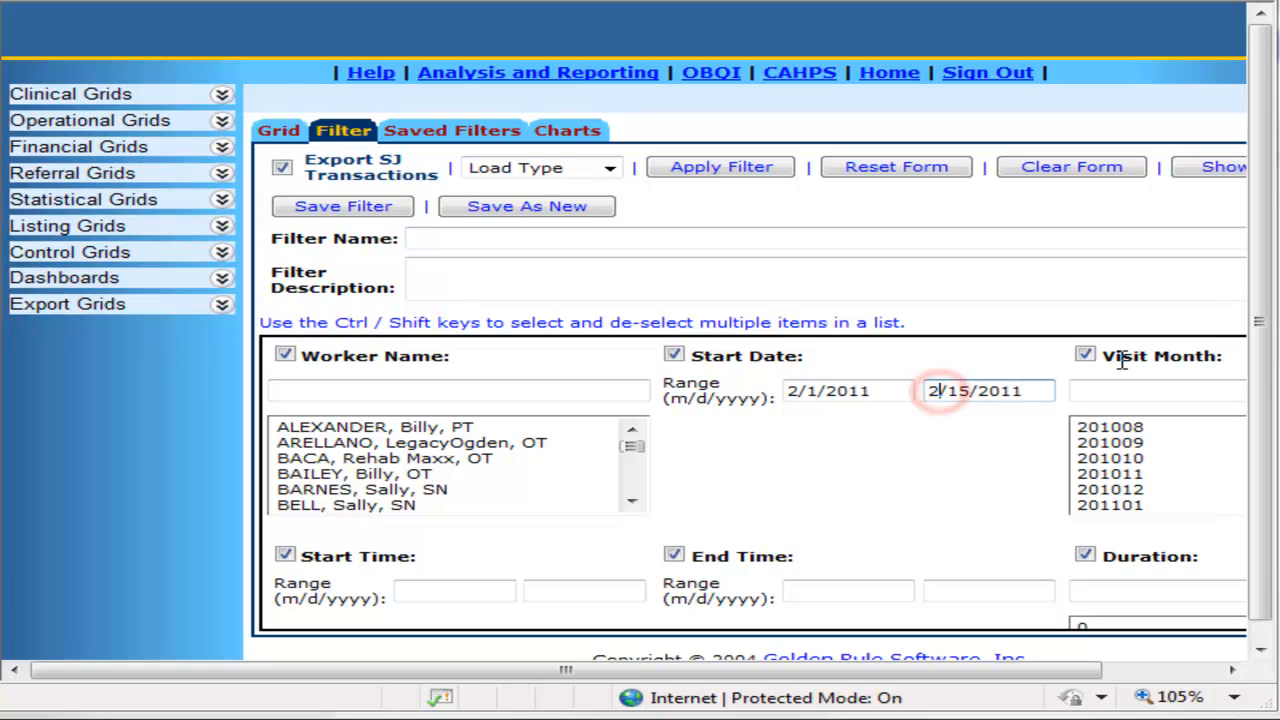
pyautogui.press('BackSpace')
pyautogui.write('3')
pyautogui.press('Right')
pyautogui.press('Delete')
pyautogui.press('Delete')
pyautogui.press('Delete')
pyautogui.write('1/')
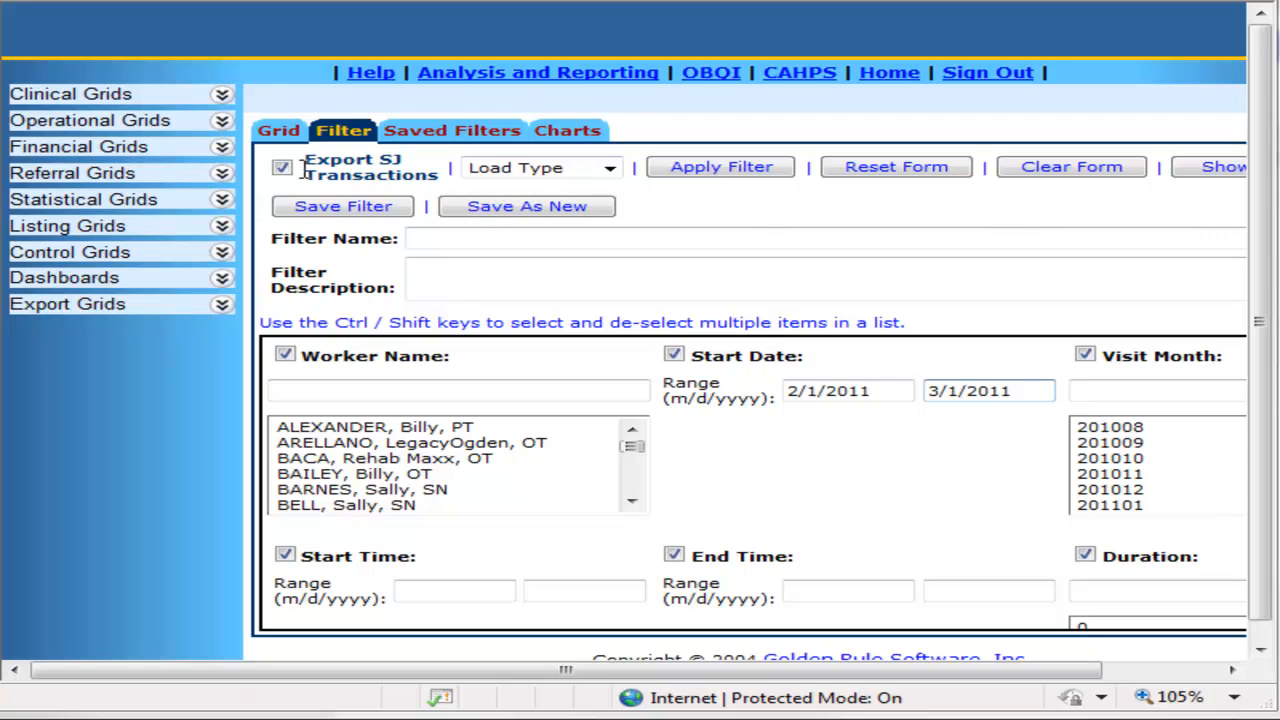
# Open the operational SJ Transactions grid and filter it to Start Dates from 2/1/2011 to 2/15/2011.
pyautogui.click(82, 128)
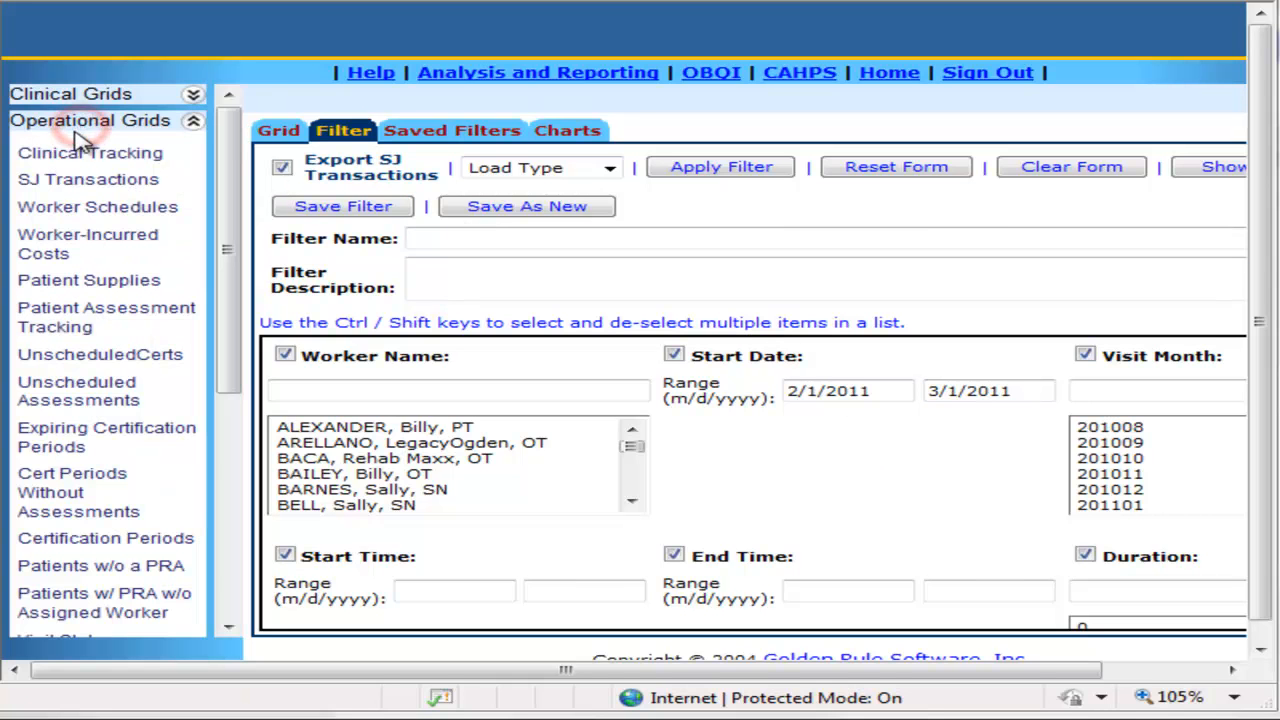
pyautogui.click(70, 186)
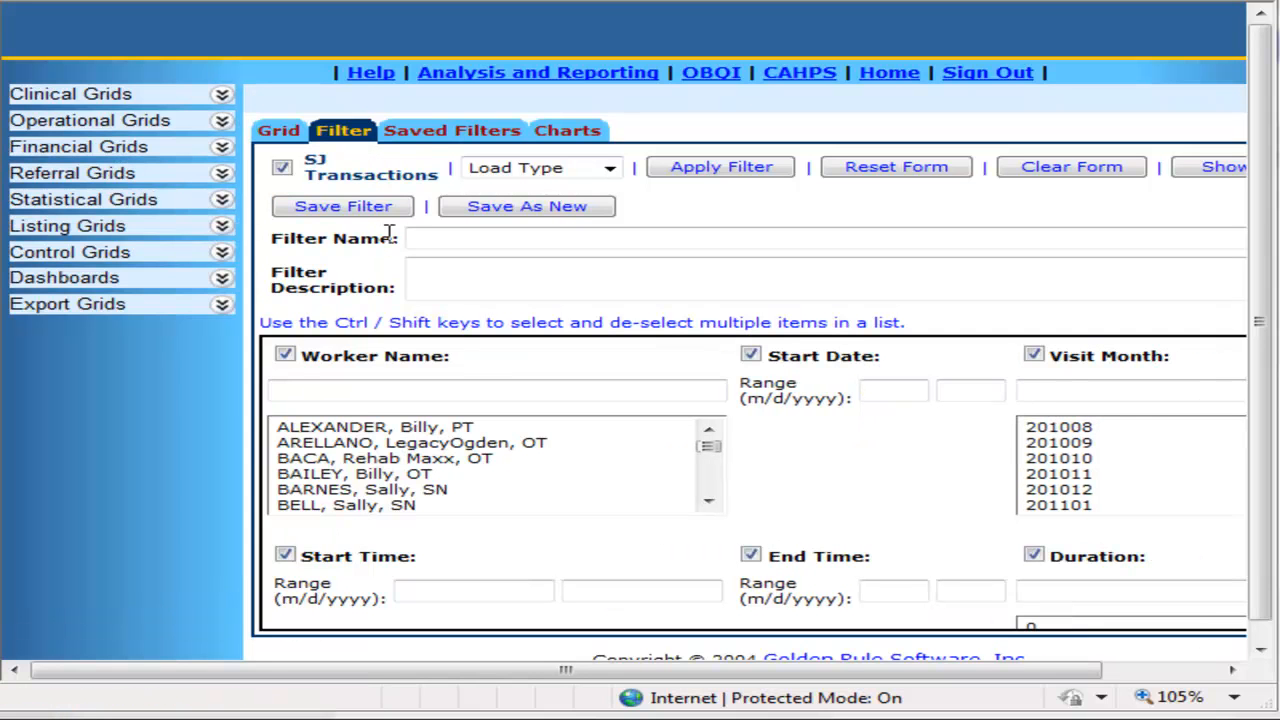
pyautogui.click(882, 388)
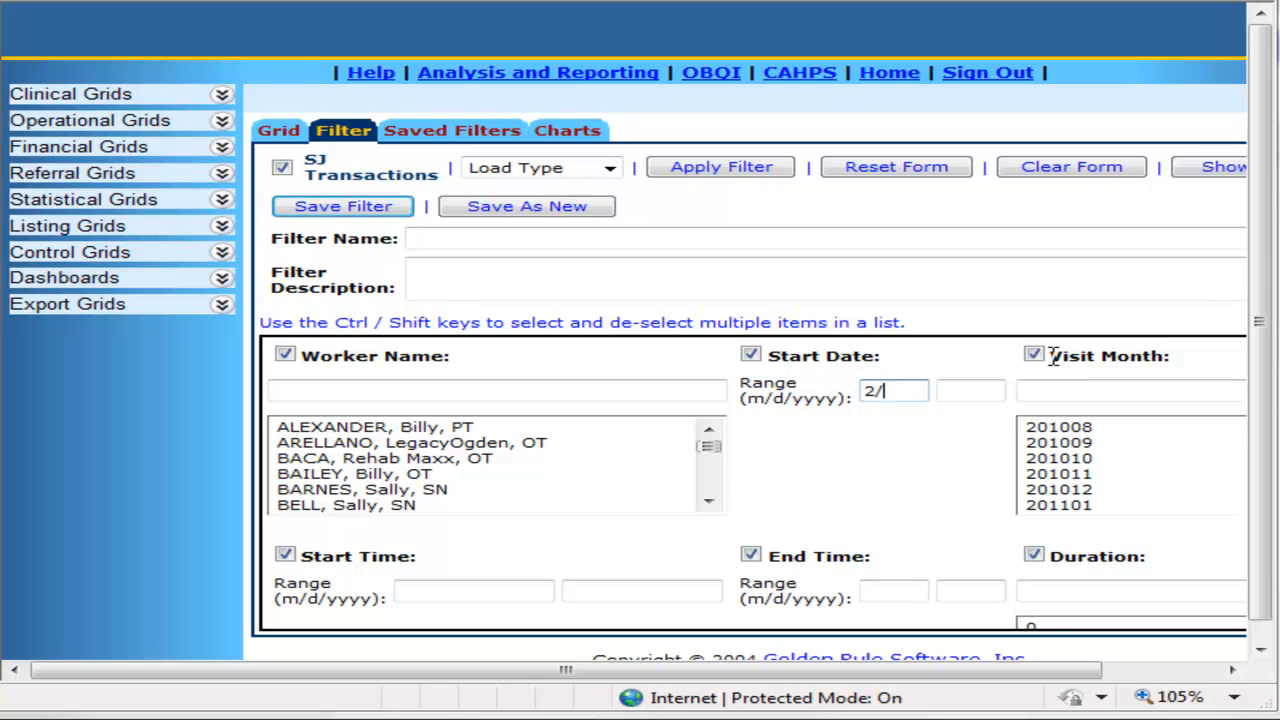
pyautogui.write('2/1/2011')
pyautogui.press('Tab')
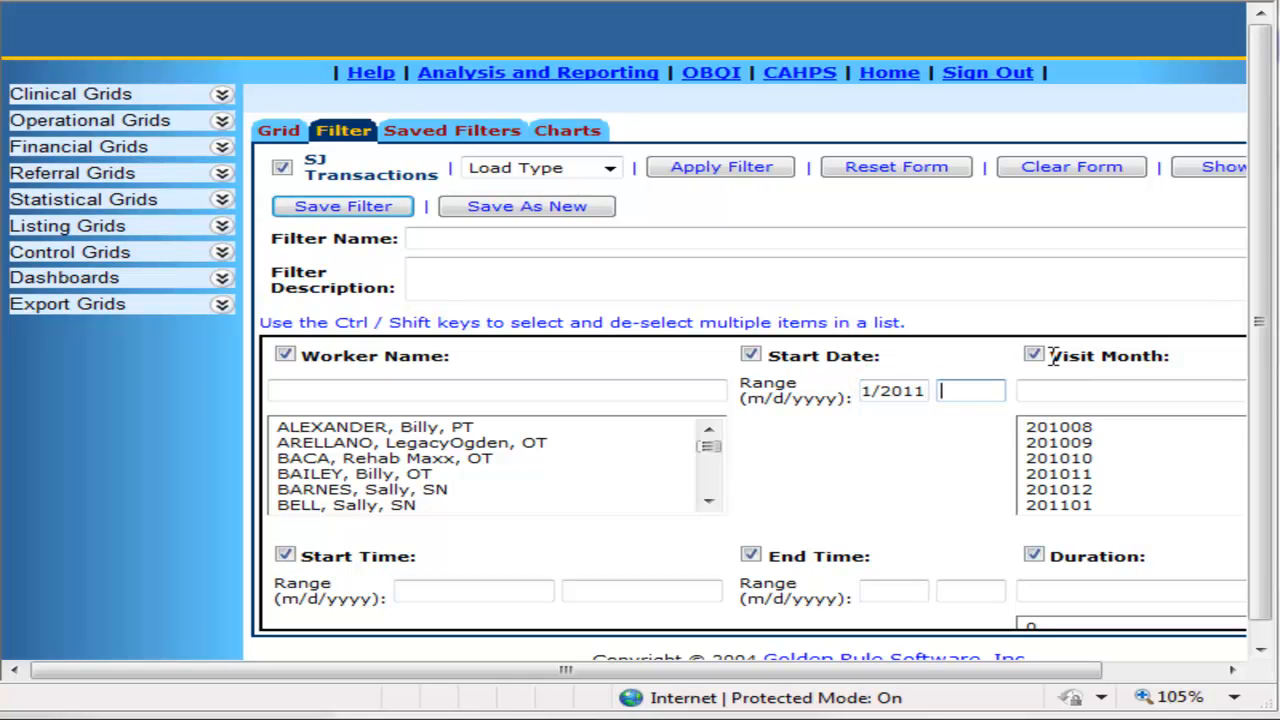
pyautogui.write('2/15/2011')
pyautogui.click(718, 168)
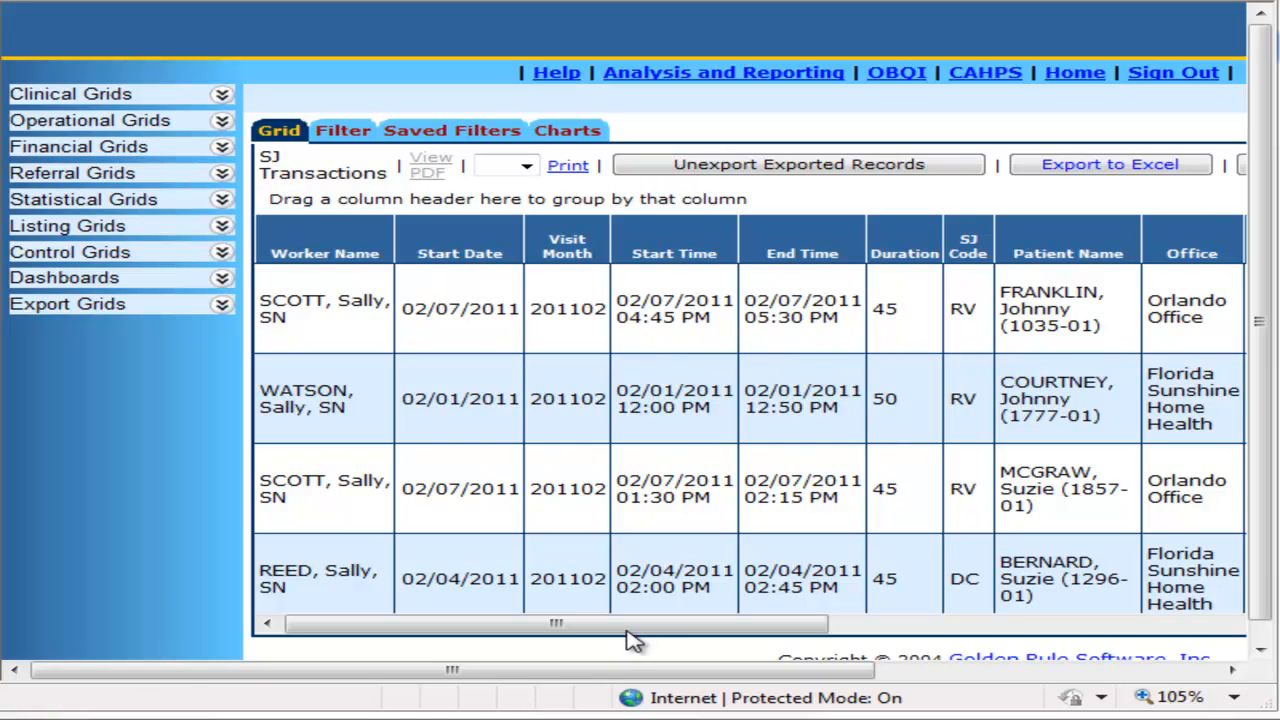
# Review the exported date and time of the filtered transactions and unexport the exported records.
pyautogui.moveTo(597, 628); pyautogui.dragTo(1279, 622)
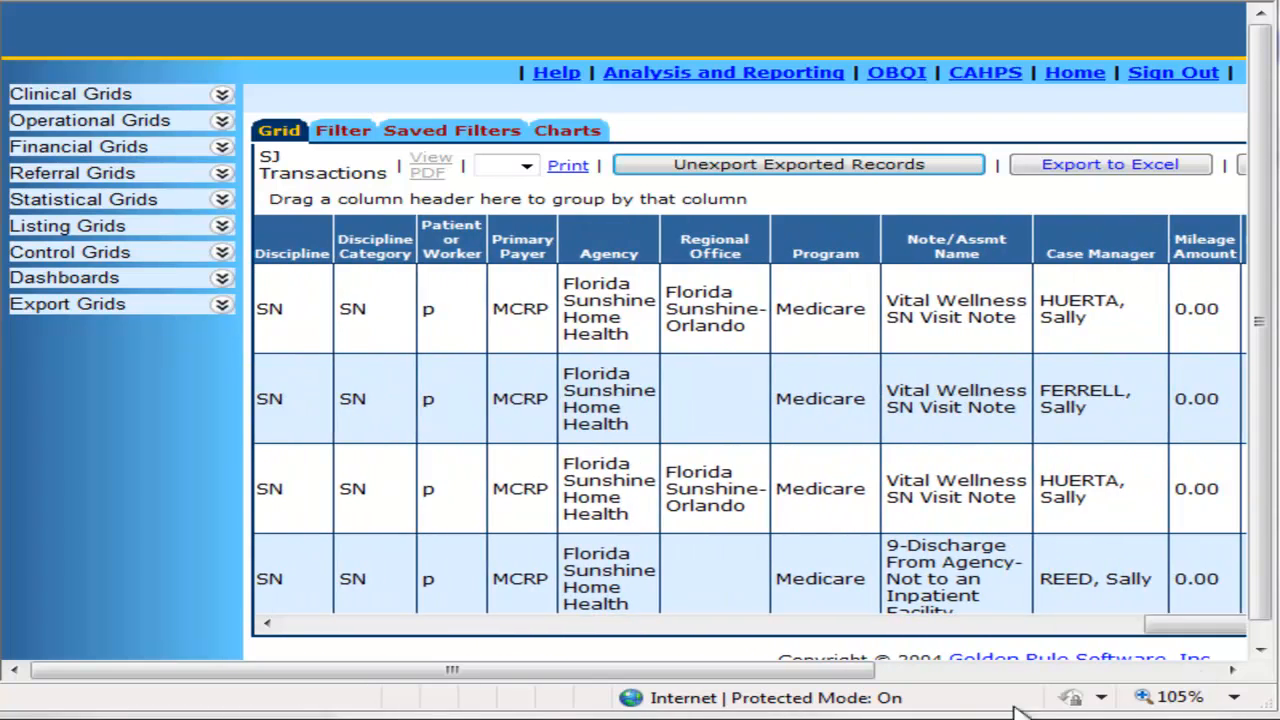
pyautogui.click(1080, 670)
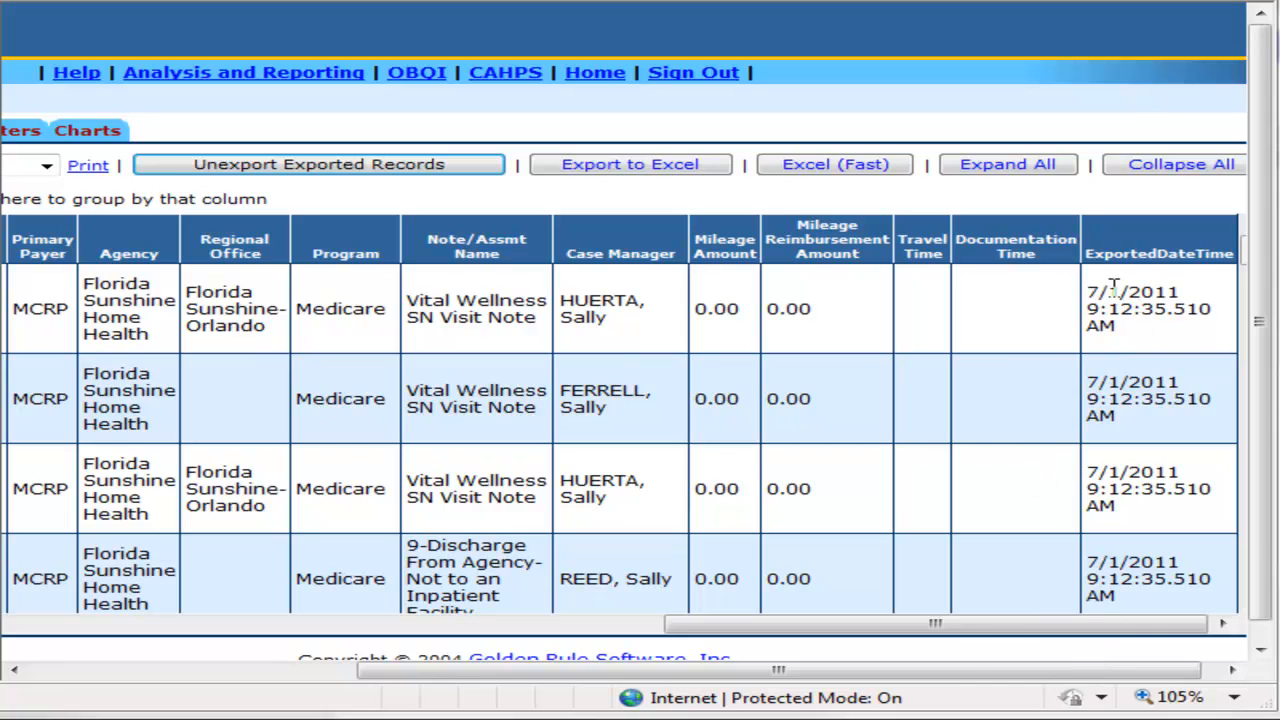
pyautogui.moveTo(970, 626); pyautogui.dragTo(235, 623)
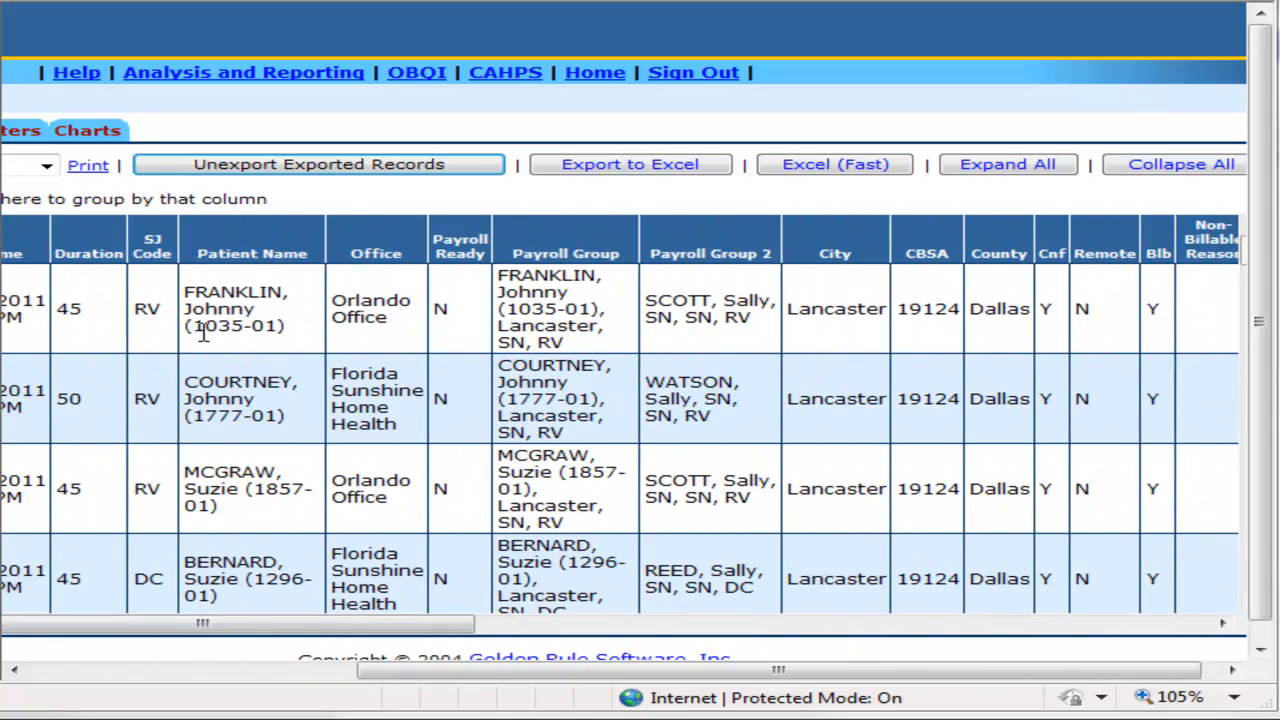
pyautogui.click(228, 172)
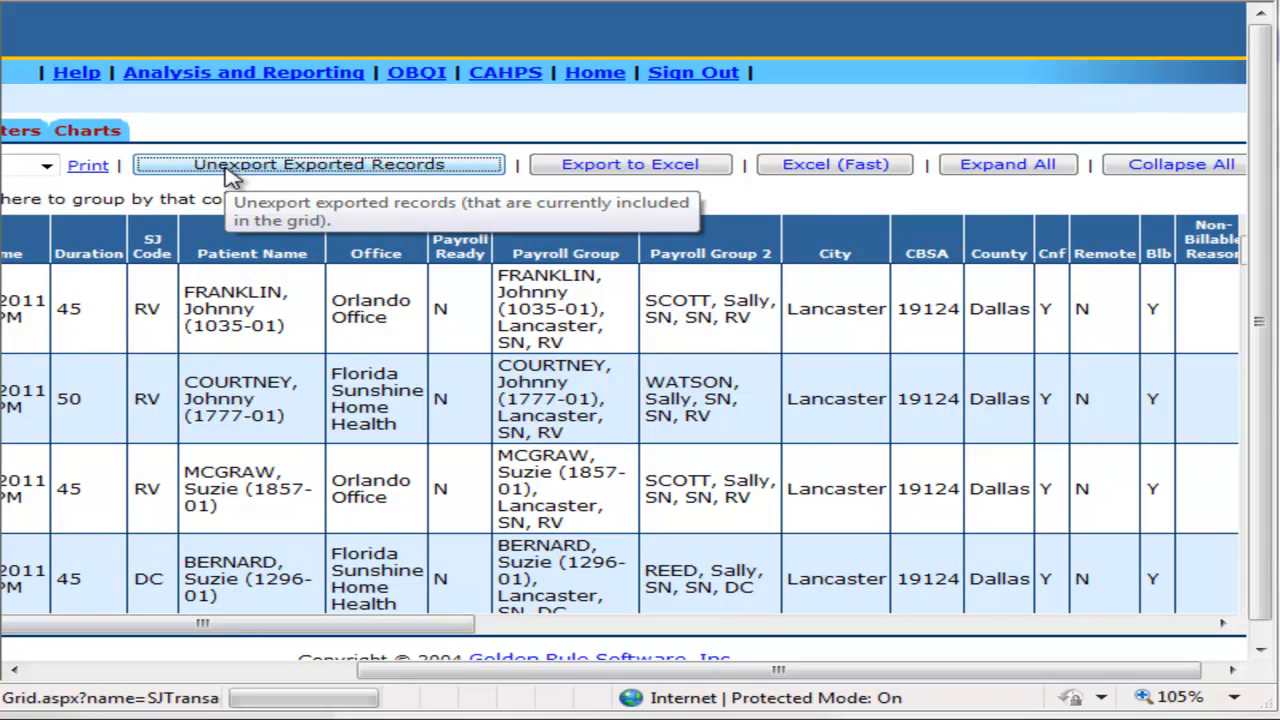